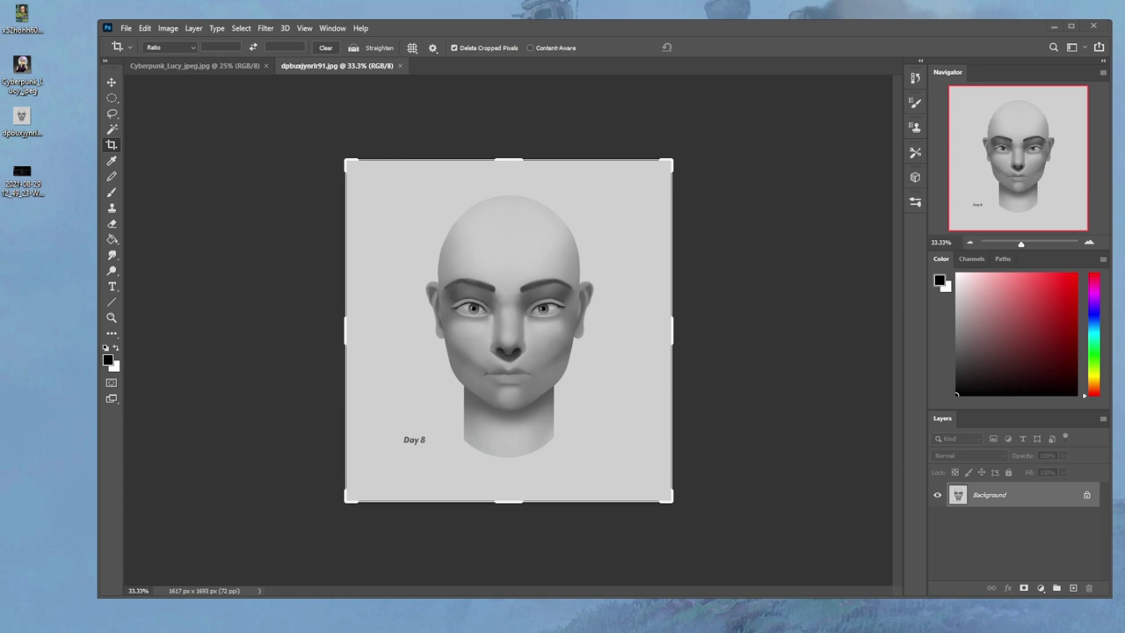
Bring the Firefox istebrak.com page to the front and shift its window left over Photoshop.
key("alt+Tab")
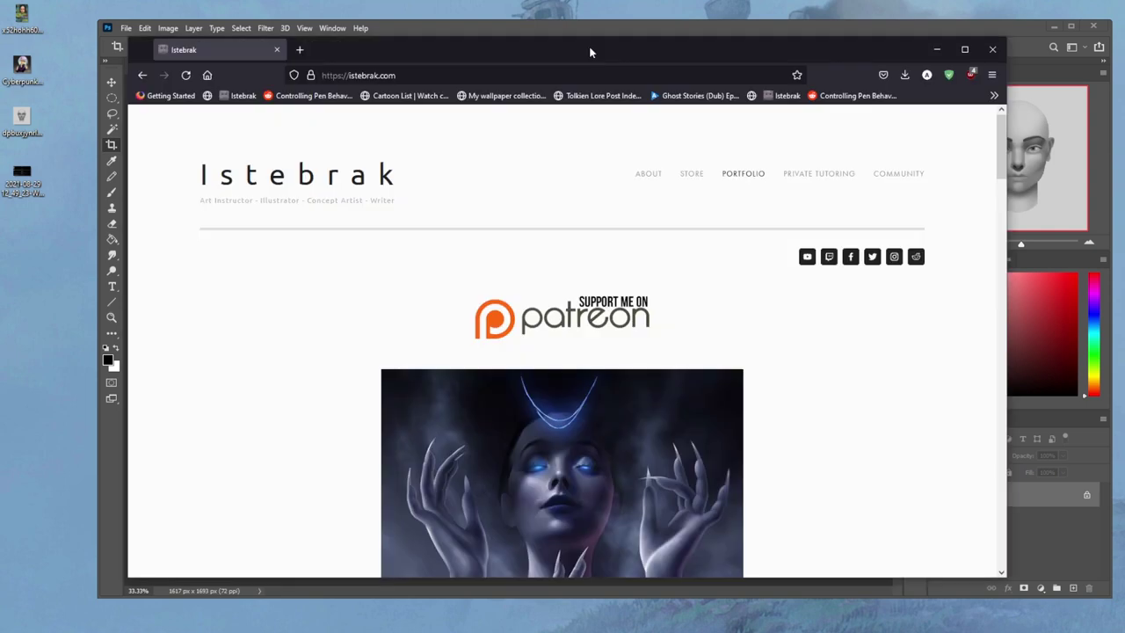
left_click_drag(590, 52, 598, 40)
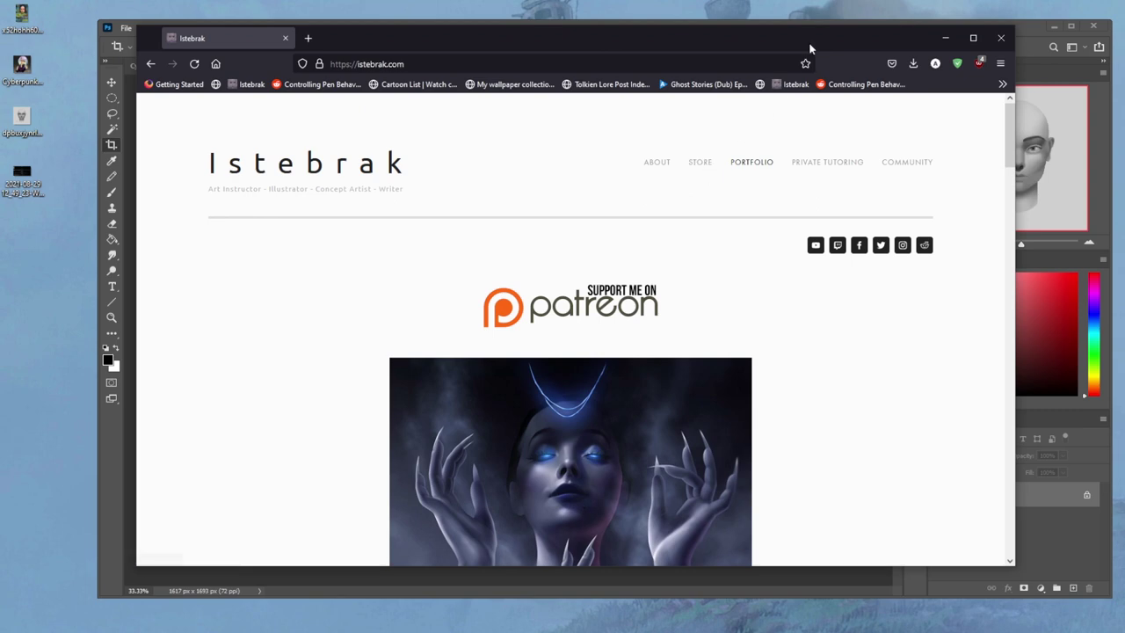
left_click_drag(812, 47, 766, 51)
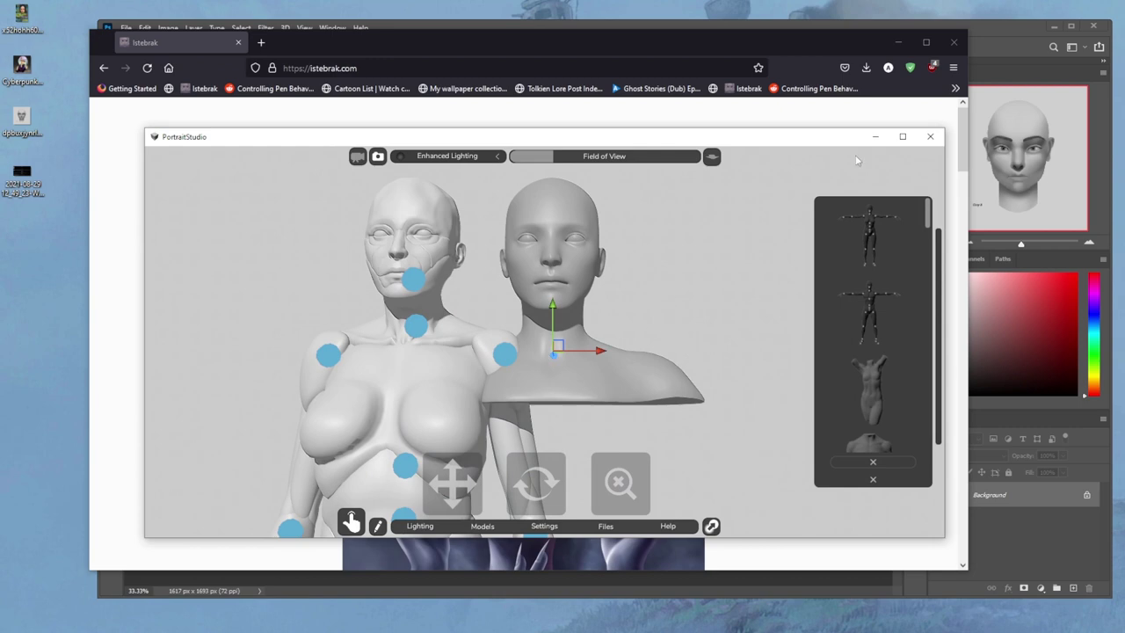
Bring Photoshop forward and switch to the Brush tool, then return to the Istebrak site.
left_click(497, 25)
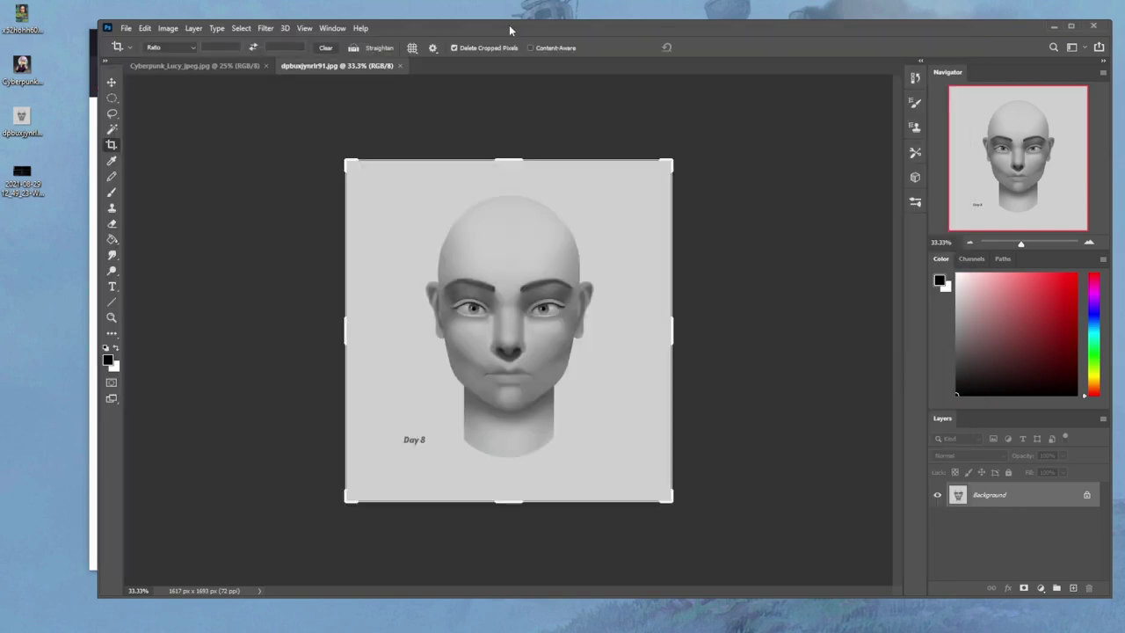
key("b")
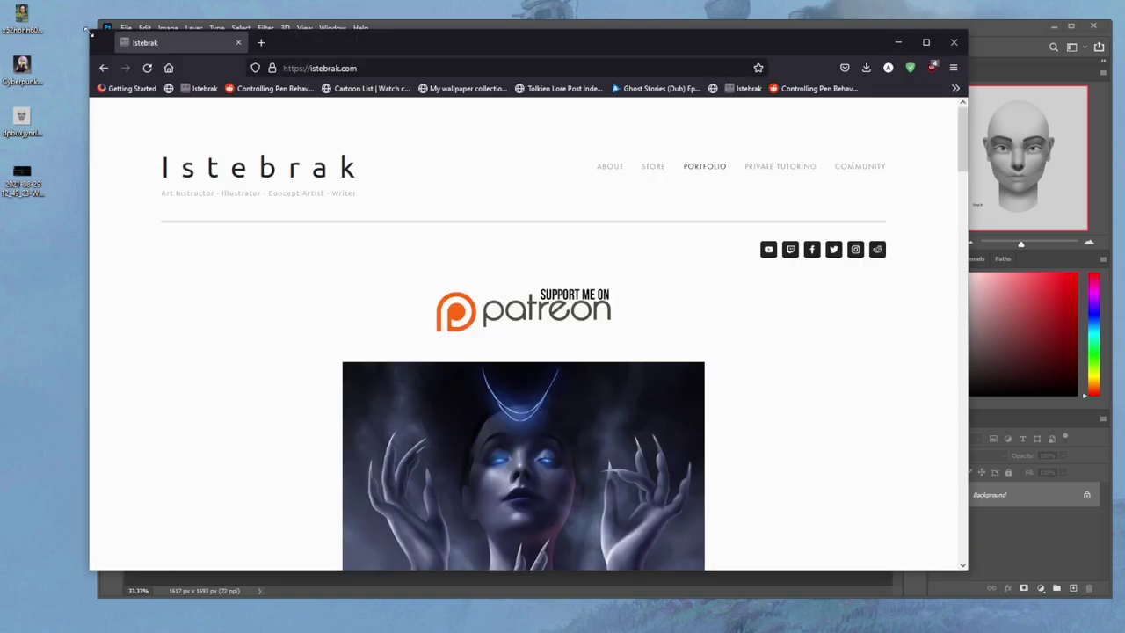
left_click(91, 35)
Go from the Istebrak home page to the Store page, then switch back to the Photoshop portrait.
left_click(257, 170)
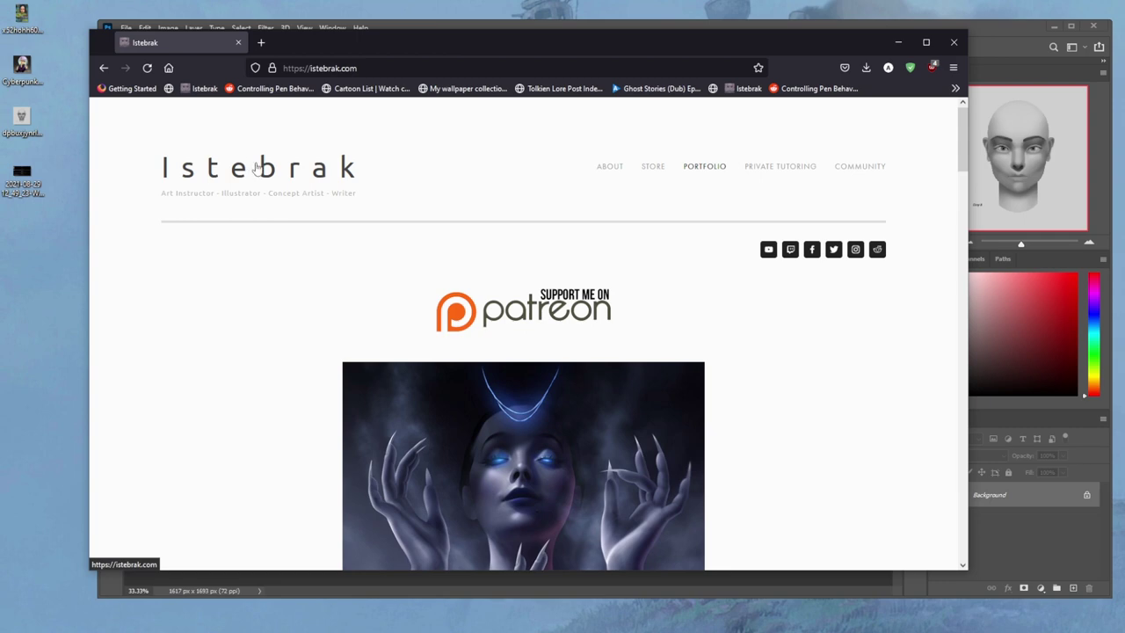
left_click(653, 169)
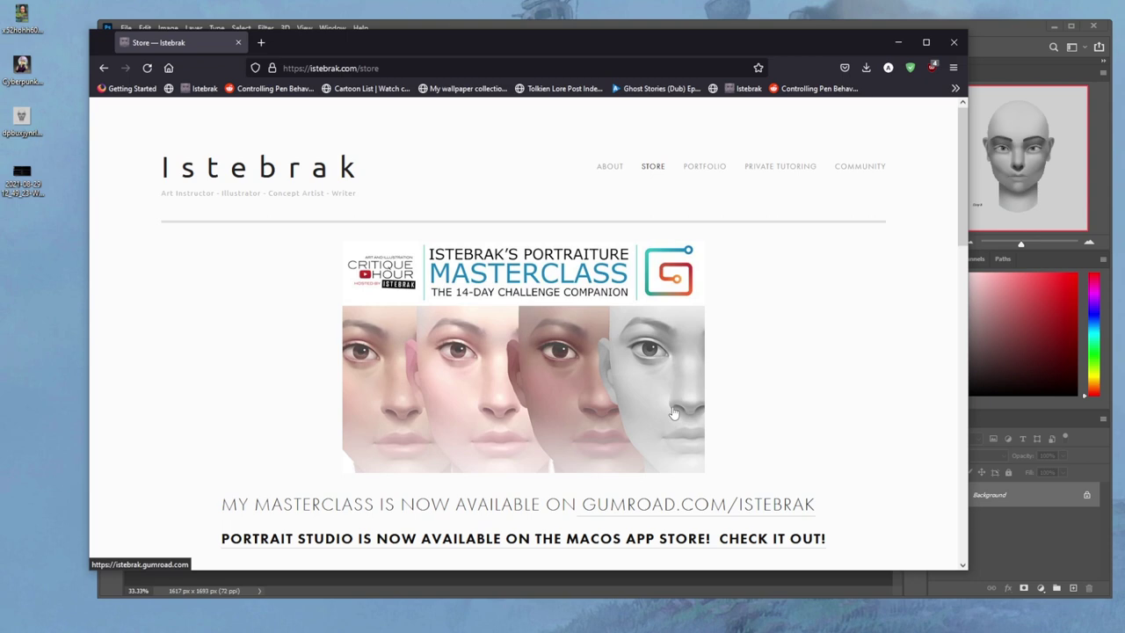
left_click(658, 29)
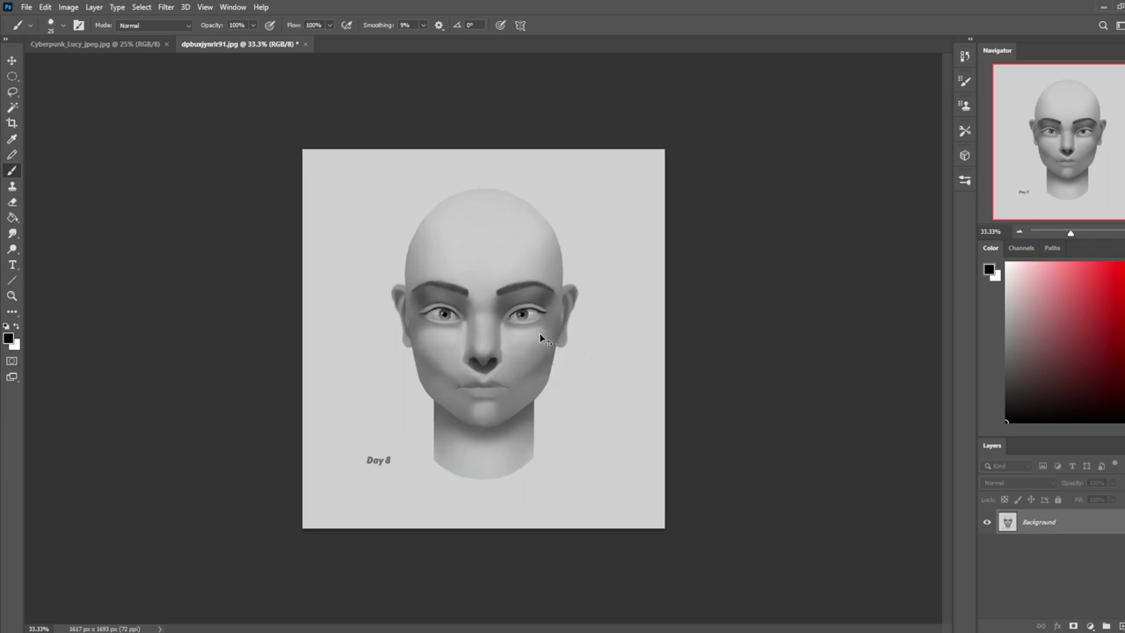
Zoom to 50%, set red, and on a new layer paint a vertical line with diagonals, then nudge them.
key("ctrl+plus")
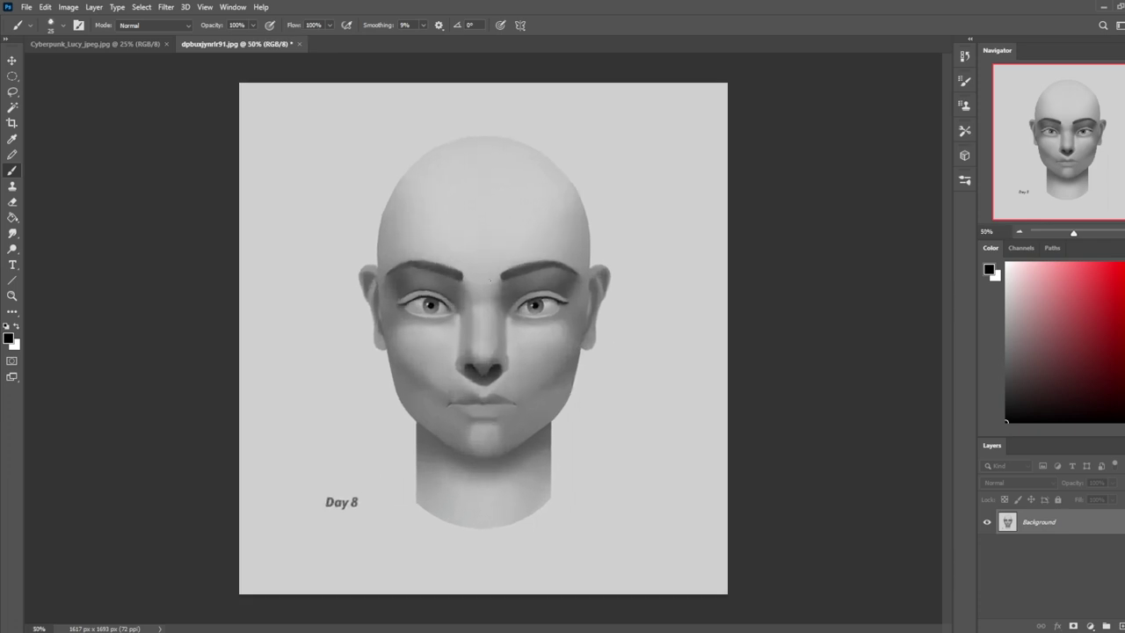
left_click(1068, 308)
left_click(1122, 628)
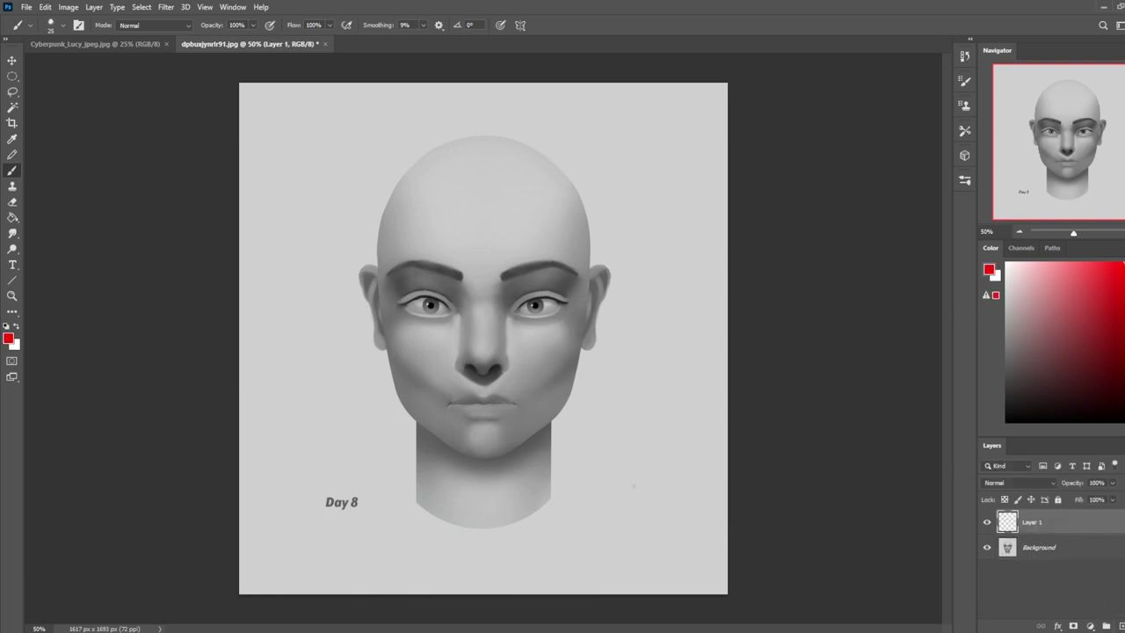
left_click_drag(501, 359, 502, 238)
left_click(502, 364, "shift")
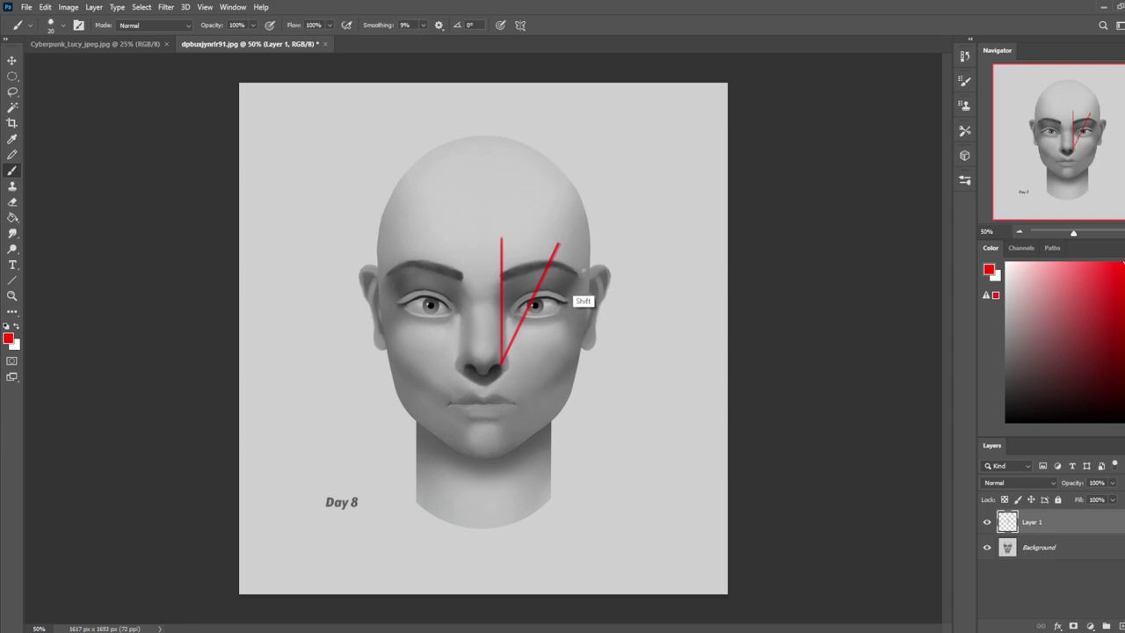
left_click(582, 271, "shift")
key("v")
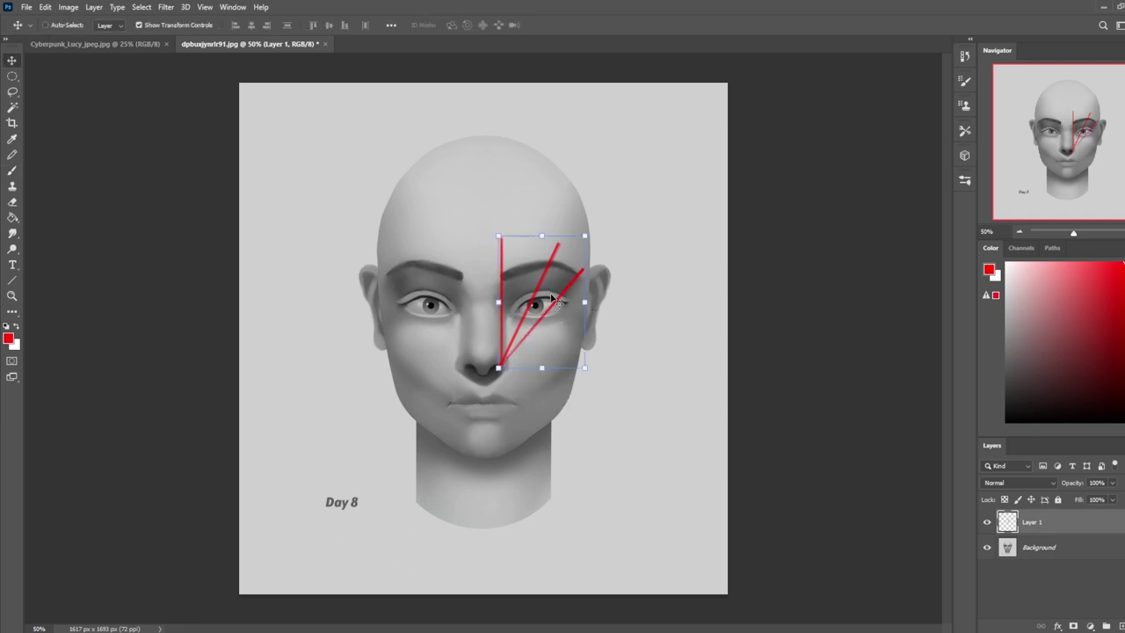
left_click_drag(561, 304, 556, 308)
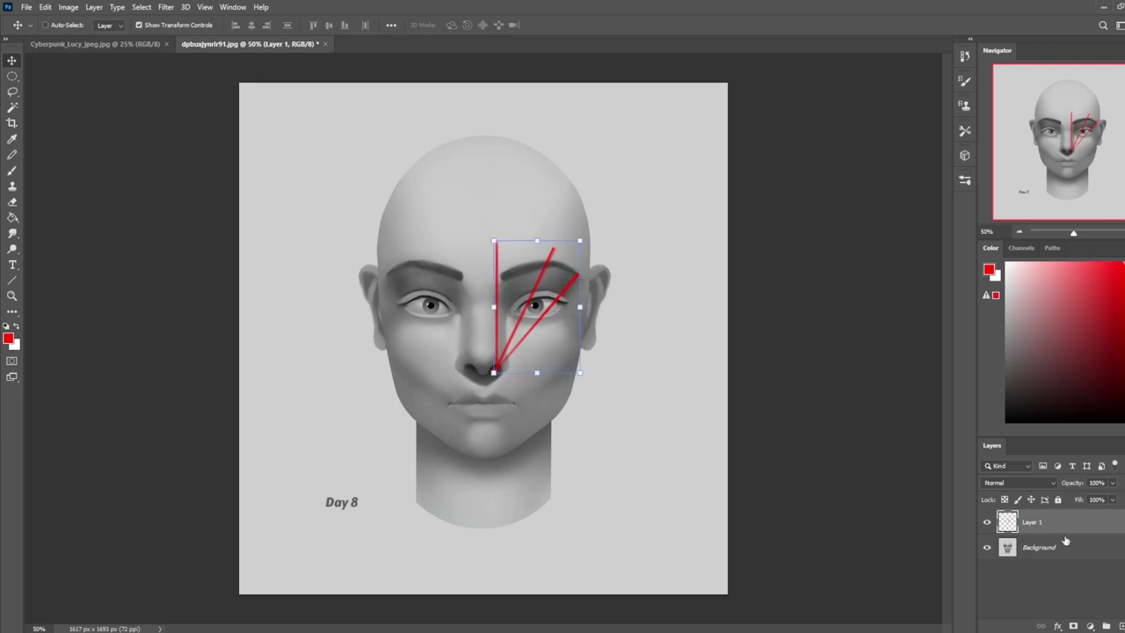
Redraw on a fresh layer the vertical nose line and two diagonals to the right brow, fading fill to 27%.
key("Delete")
key("ctrl+shift+alt+n")
key("b")
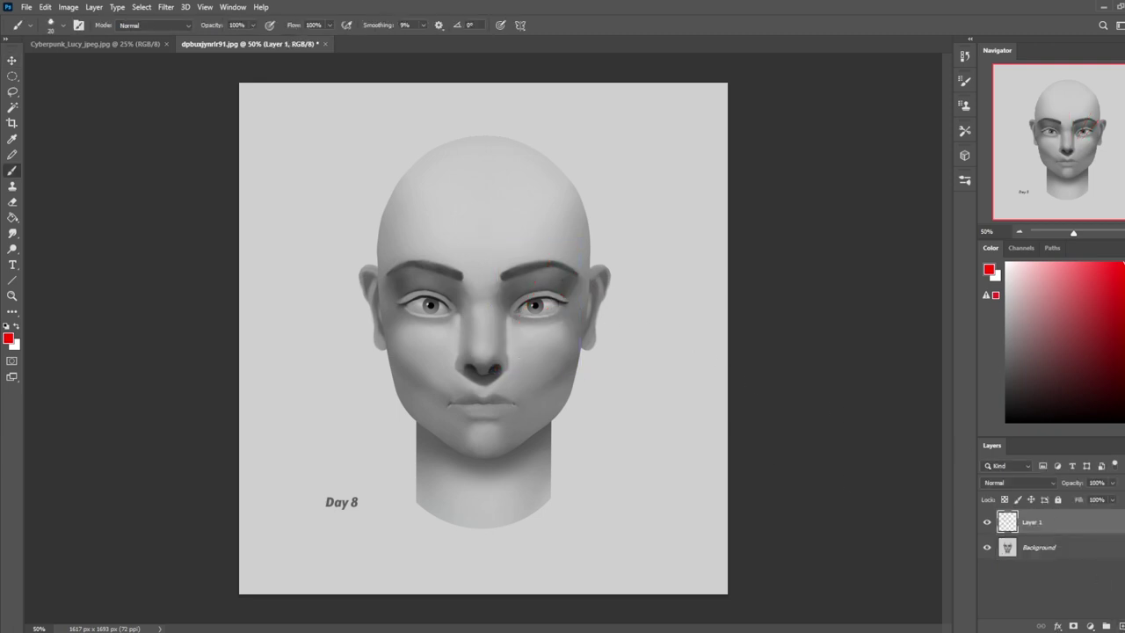
left_click(506, 365)
left_click(507, 240, "shift")
key("ctrl+z")
left_click(499, 230)
left_click(496, 368, "shift")
left_click(573, 236, "shift")
left_click(595, 261)
left_click(497, 368, "shift")
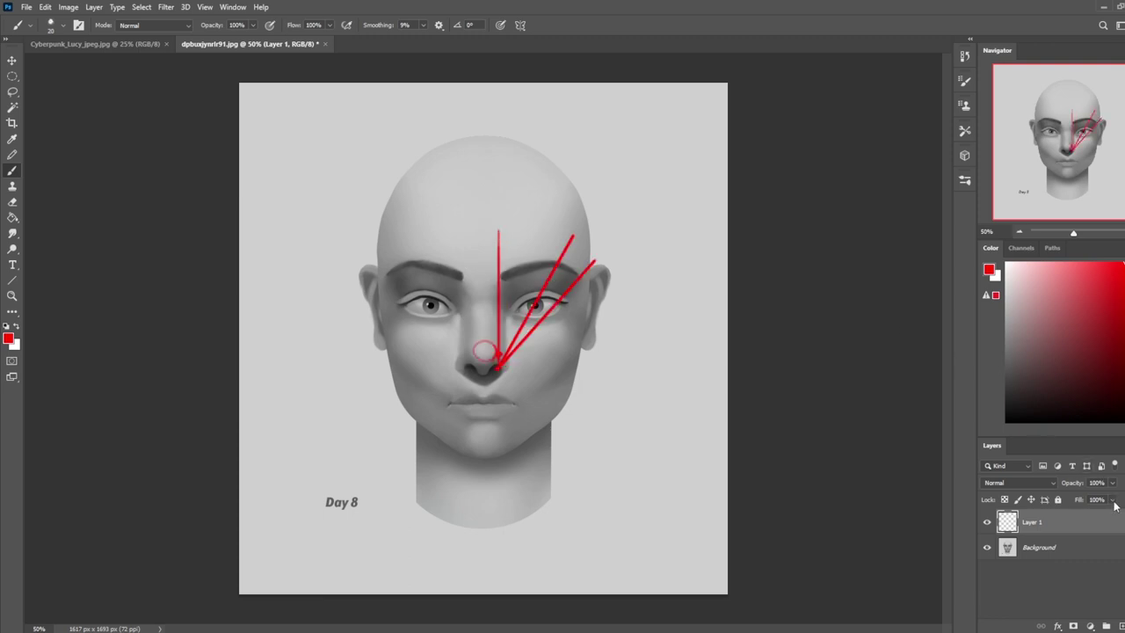
left_click_drag(1114, 505, 1034, 535)
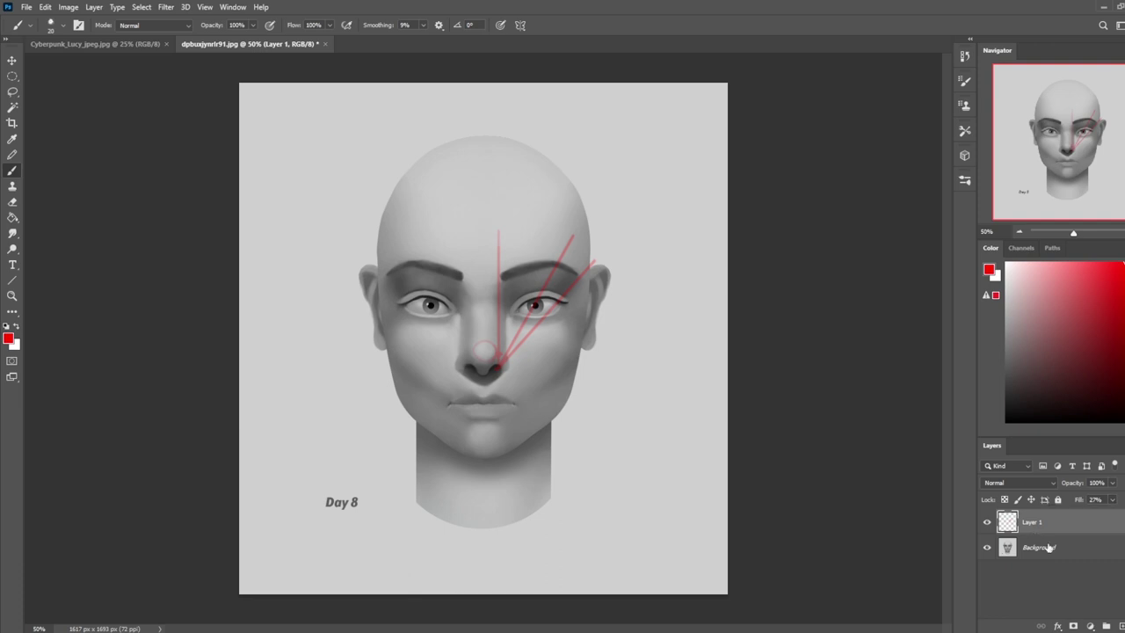
Select the Background layer and choose a larger textured brush preset.
left_click(1060, 547)
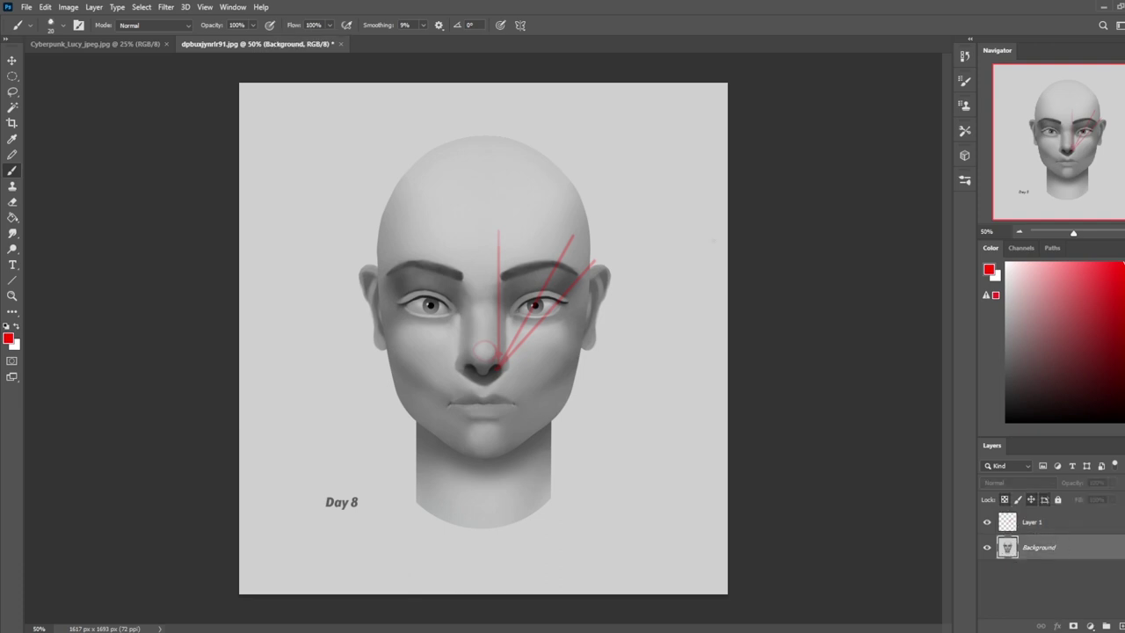
right_click(560, 279)
left_click(622, 465)
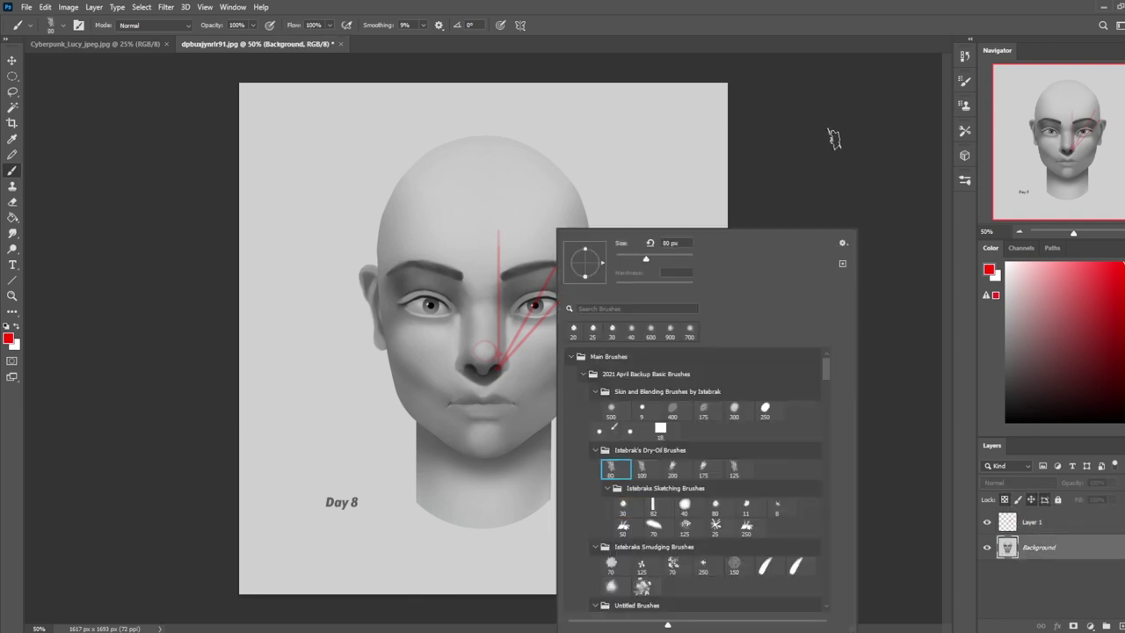
left_click(829, 136)
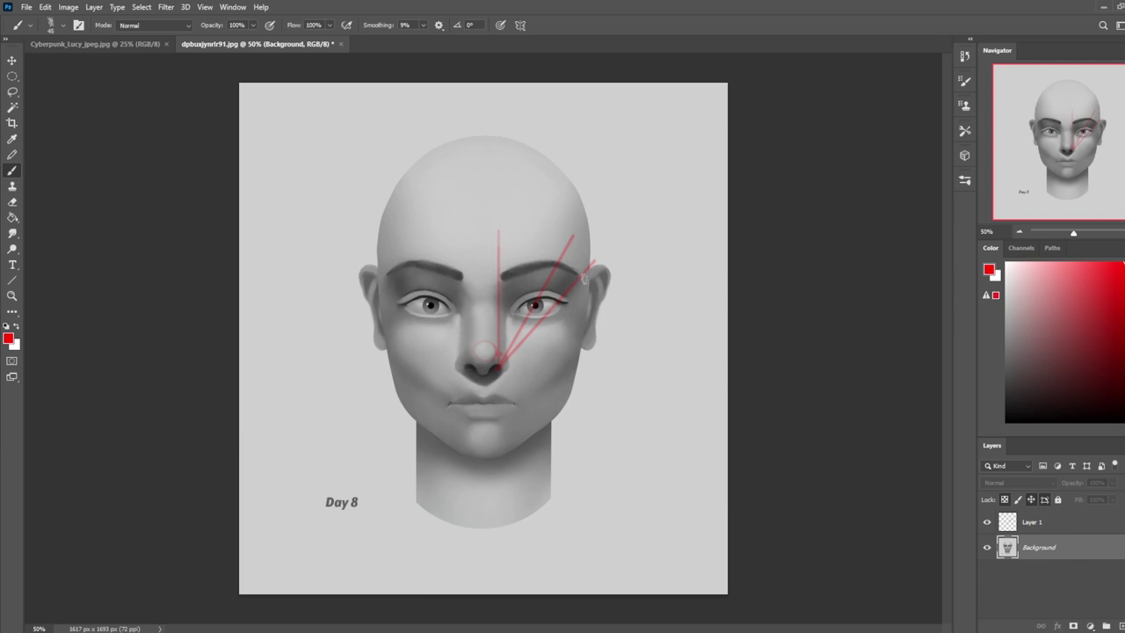
Sample skin grey from the forehead and brow, and paint over the right eye's outer corner.
left_click(518, 243, "alt")
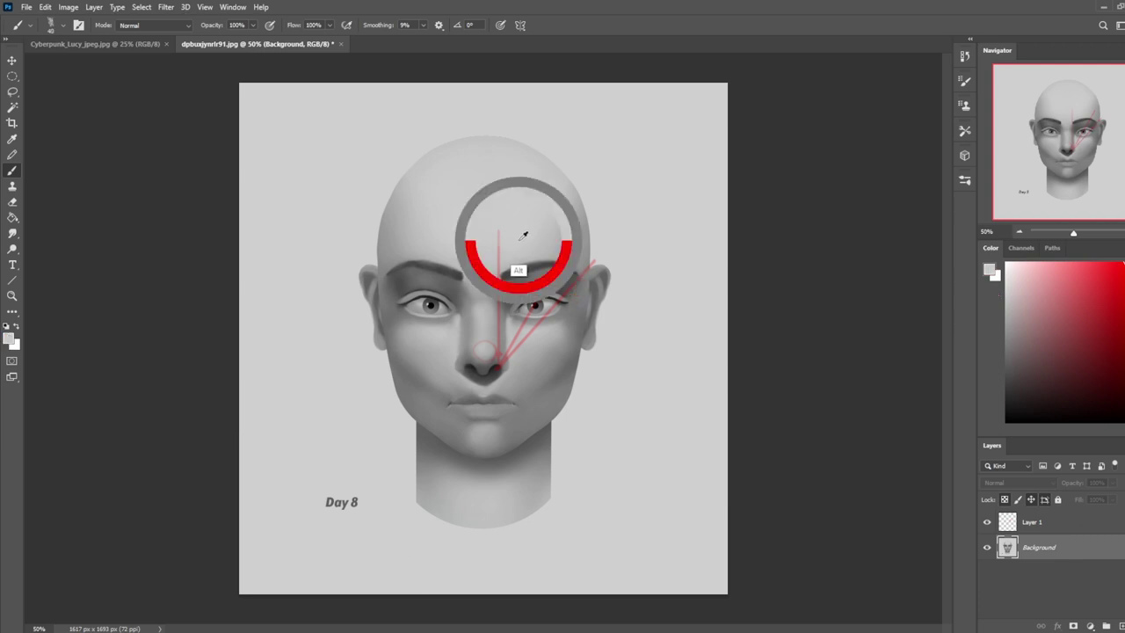
left_click(581, 264, "alt")
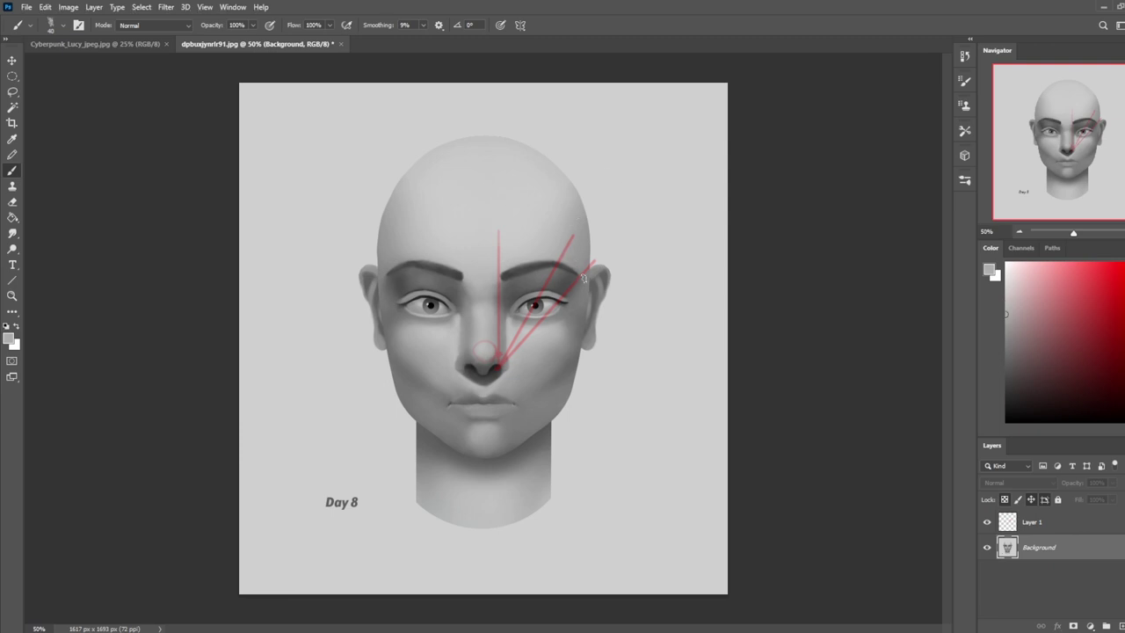
left_click_drag(583, 279, 570, 301)
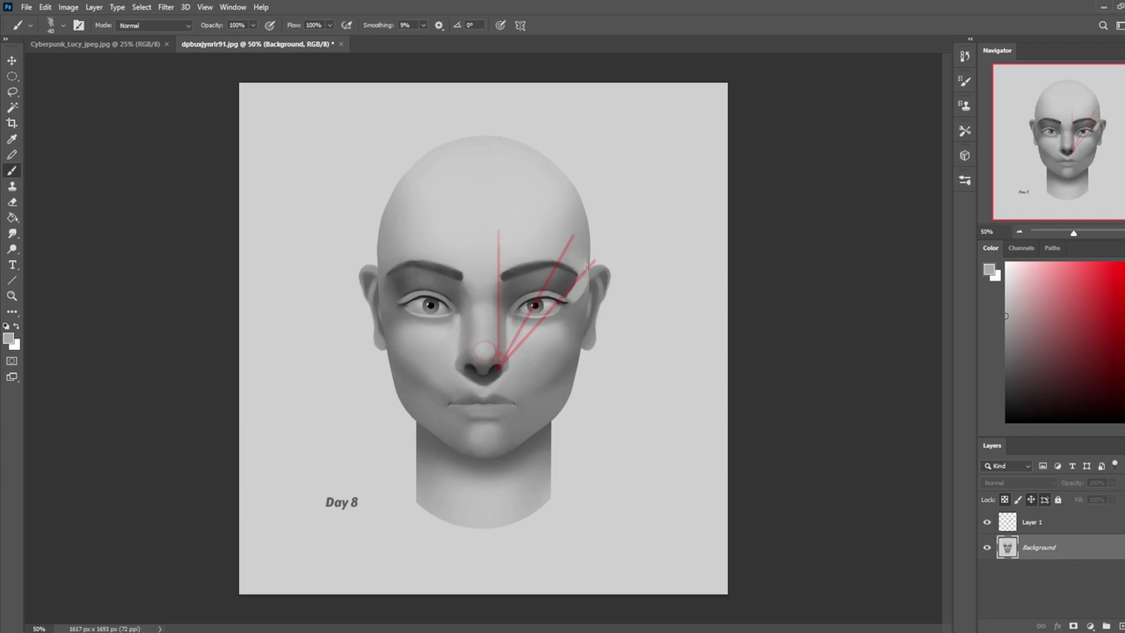
Select the light background by colour, invert to the head, and copy the head onto its own layer.
left_click(12, 109)
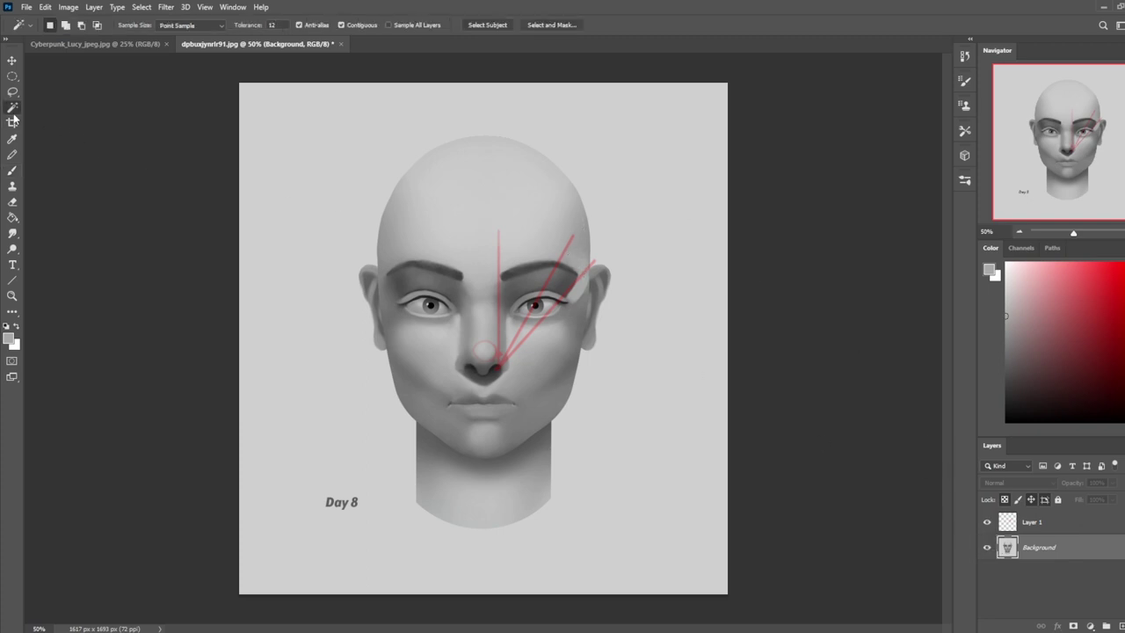
left_click(657, 289)
key("m")
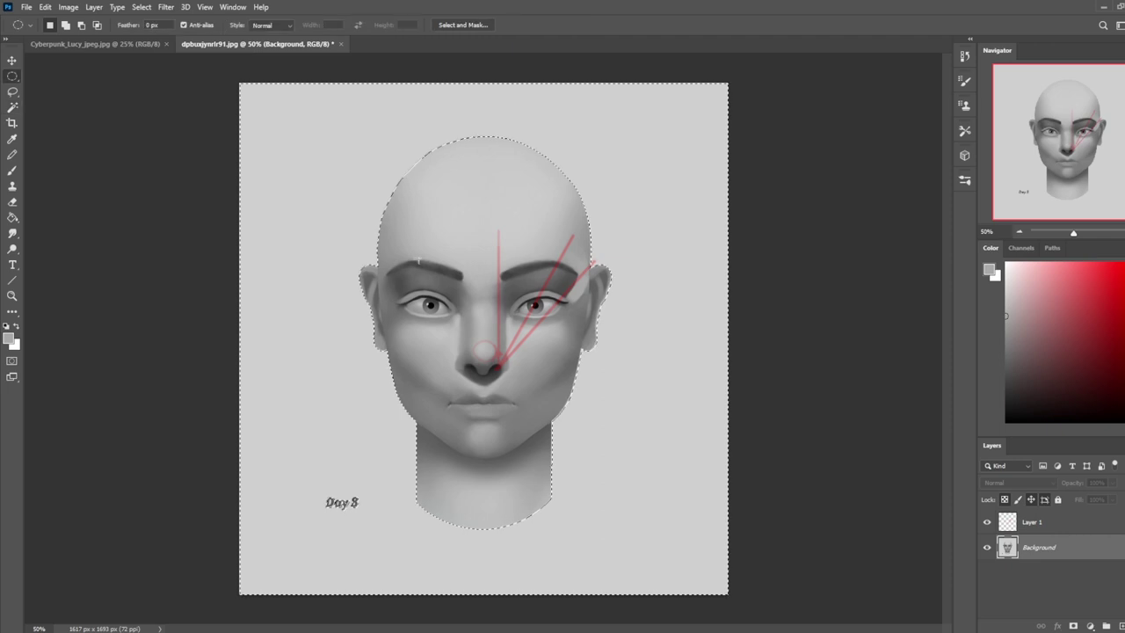
right_click(630, 345)
left_click(659, 357)
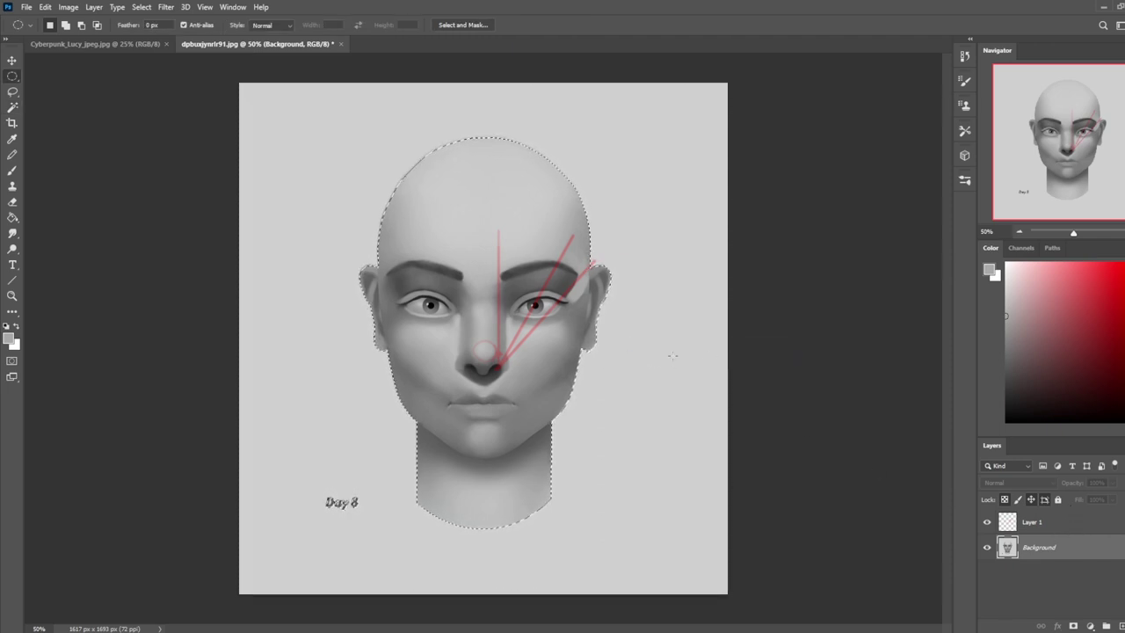
key("shift+F5")
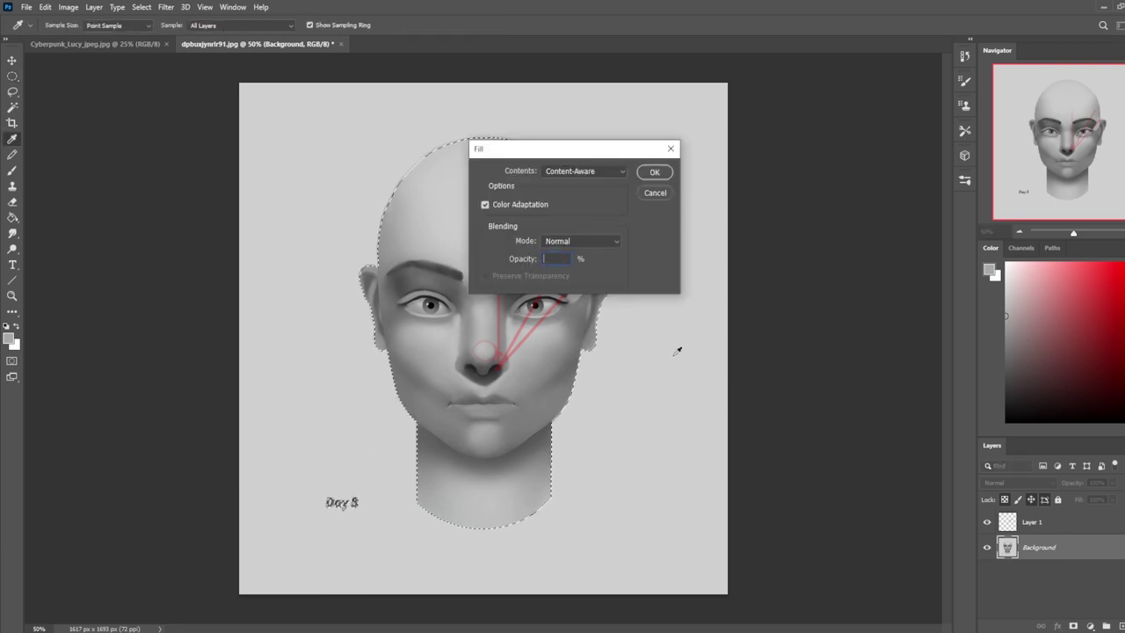
left_click(644, 193)
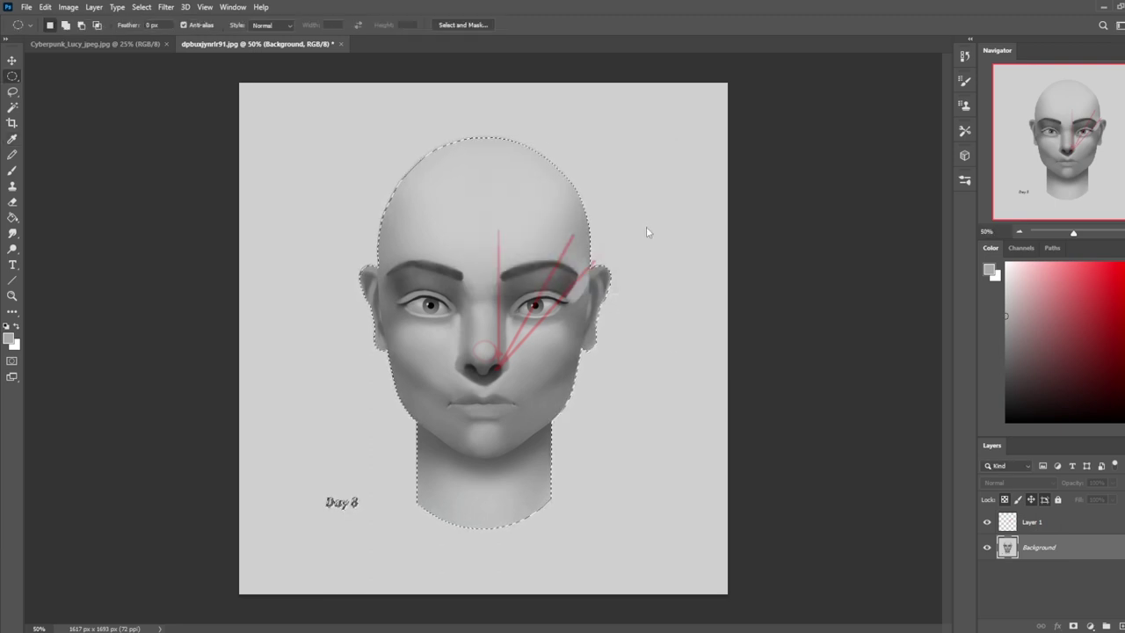
double_click(1066, 544)
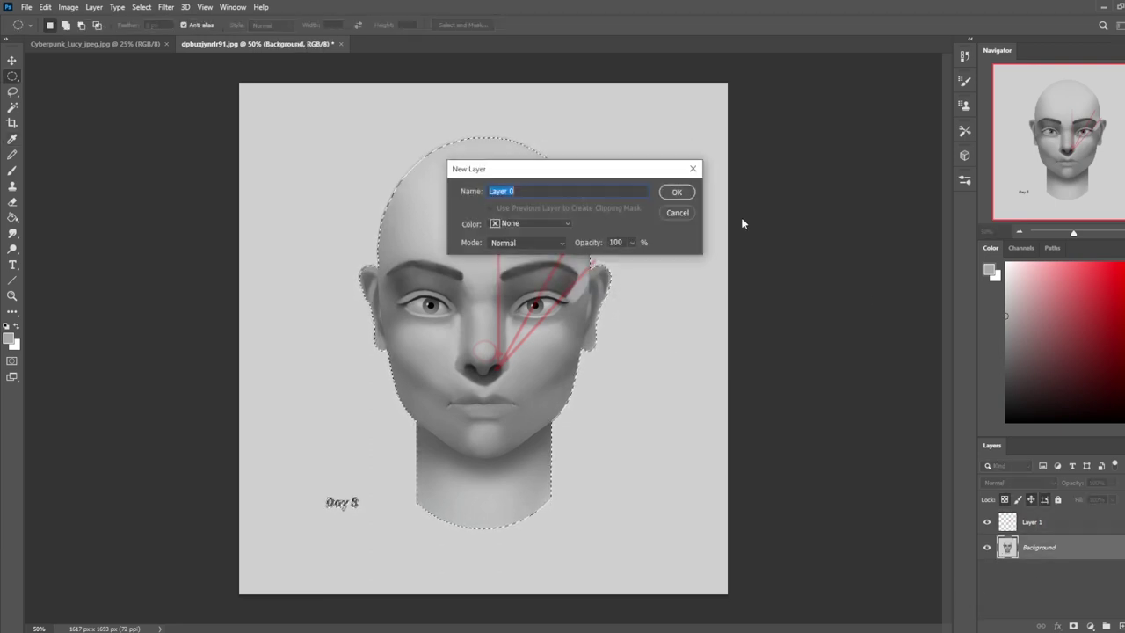
left_click(679, 195)
key("ctrl+j")
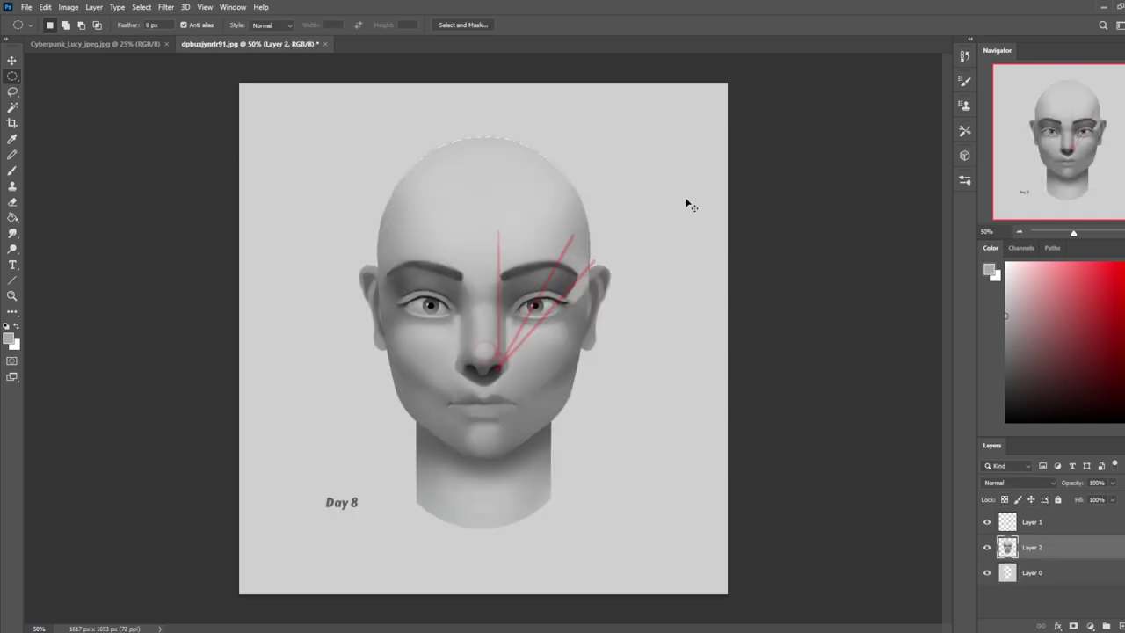
Add a layer above the background, fill it light grey, merge it down, and reselect the head layer.
left_click(1033, 576)
left_click(1089, 626)
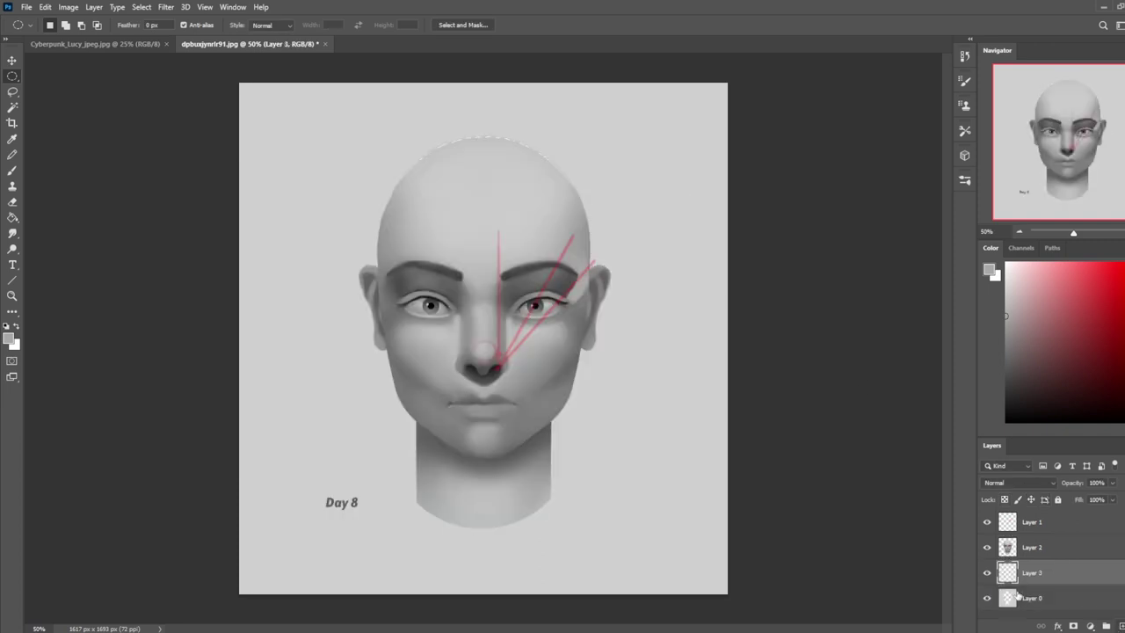
key("g")
right_click(1073, 573)
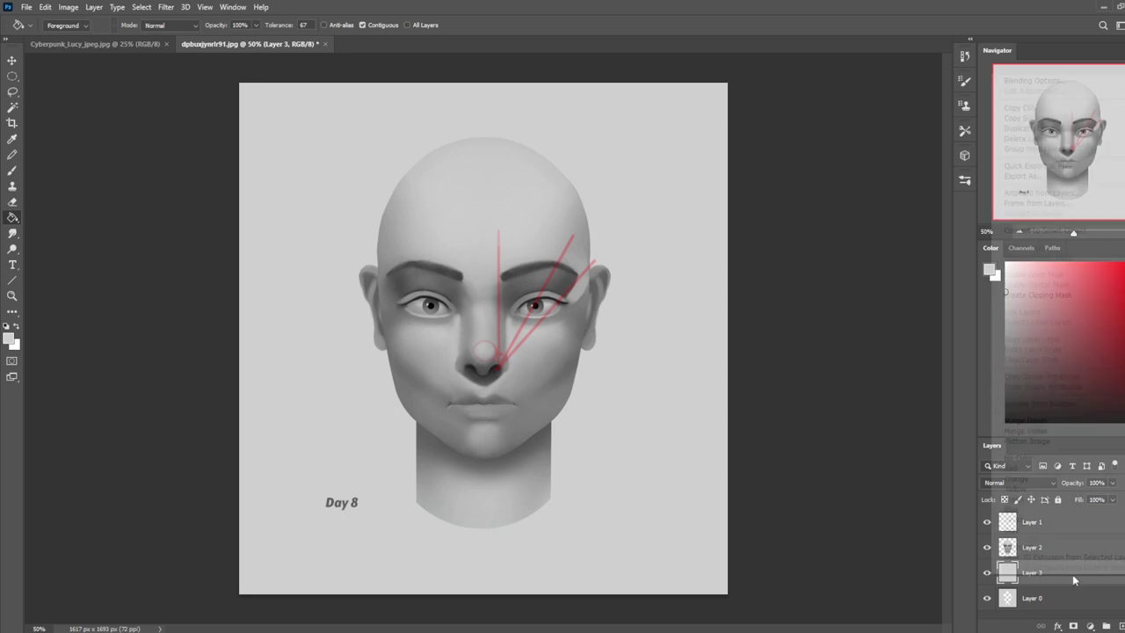
left_click(1037, 420)
left_click(1055, 549)
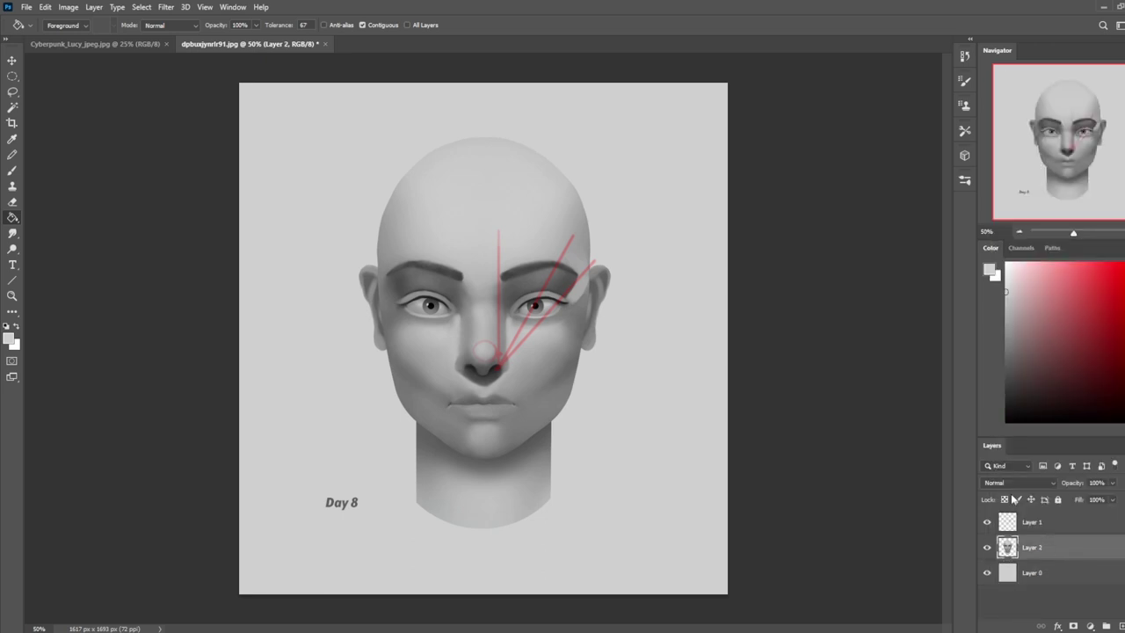
key("b")
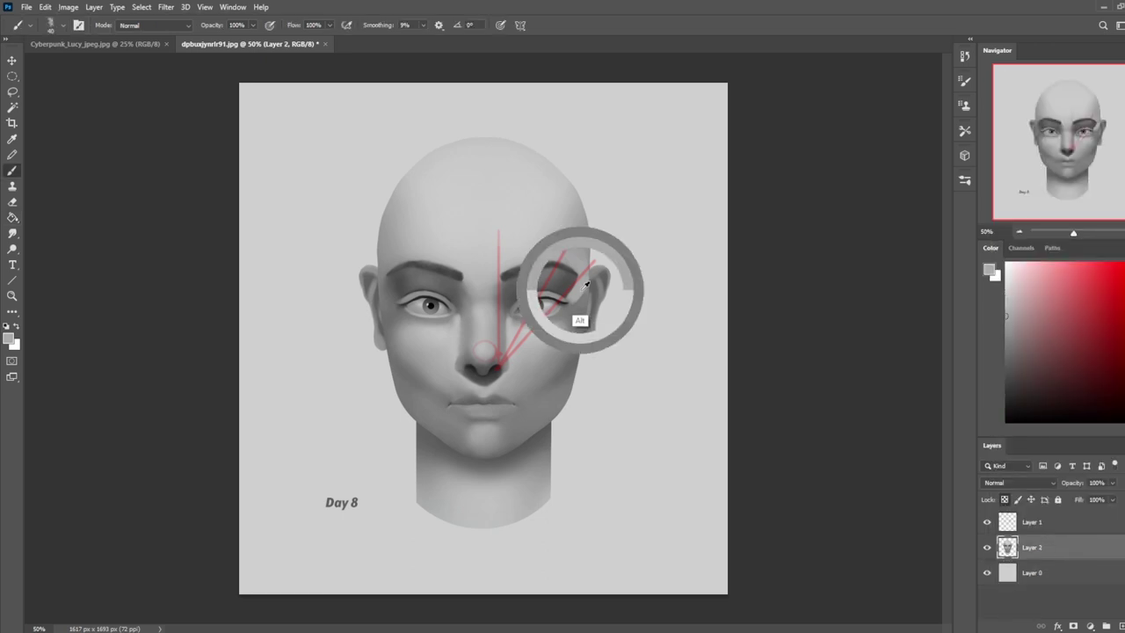
Sample greys from the right eyebrow, temple and eye corner, then paint a lighter stroke down the corner.
key("alt")
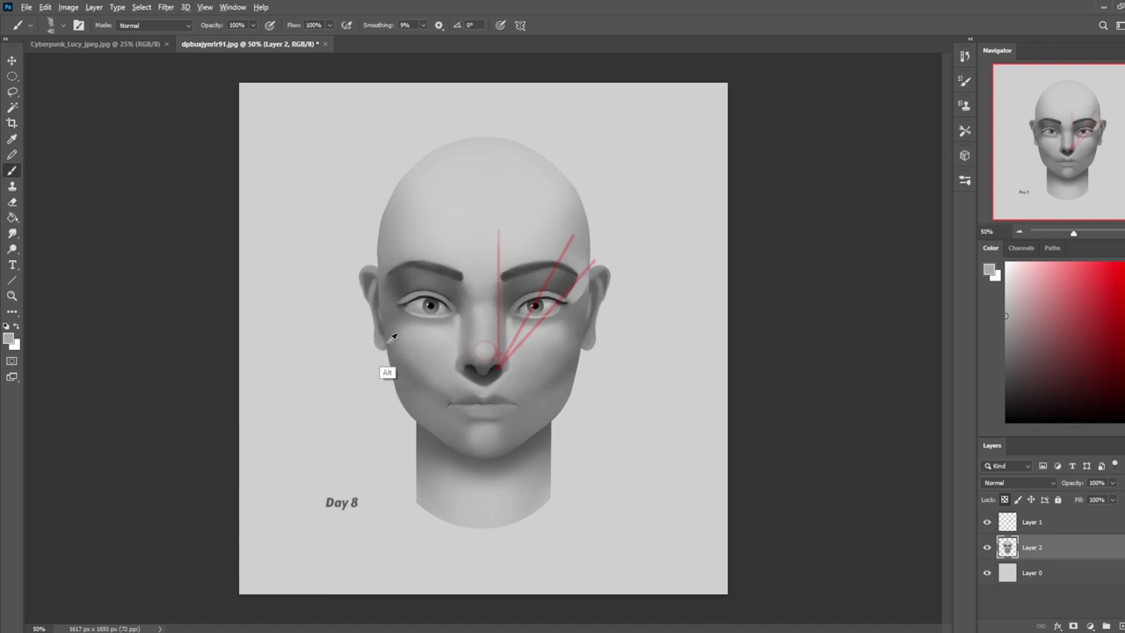
left_click(584, 285, "alt")
left_click(580, 264, "alt")
left_click(571, 303, "alt")
left_click_drag(568, 307, 568, 327)
Sample a range of reds, browns and light skin greys around the right eye's outer corner.
left_click(580, 298, "alt")
left_click(582, 295, "alt")
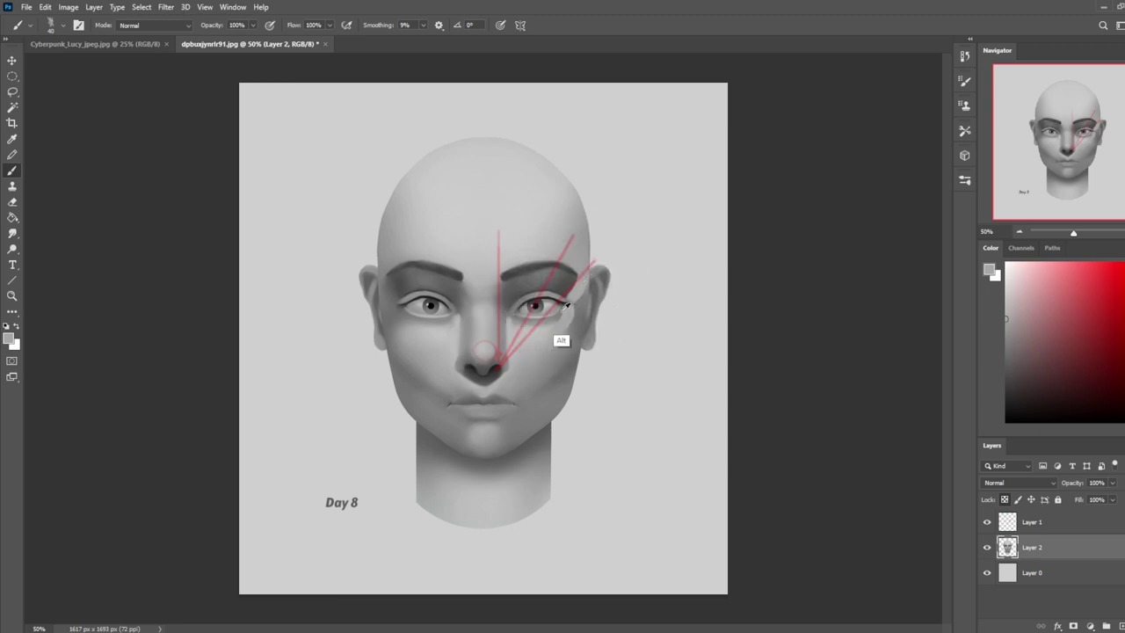
left_click(582, 306, "alt")
left_click(564, 296, "alt")
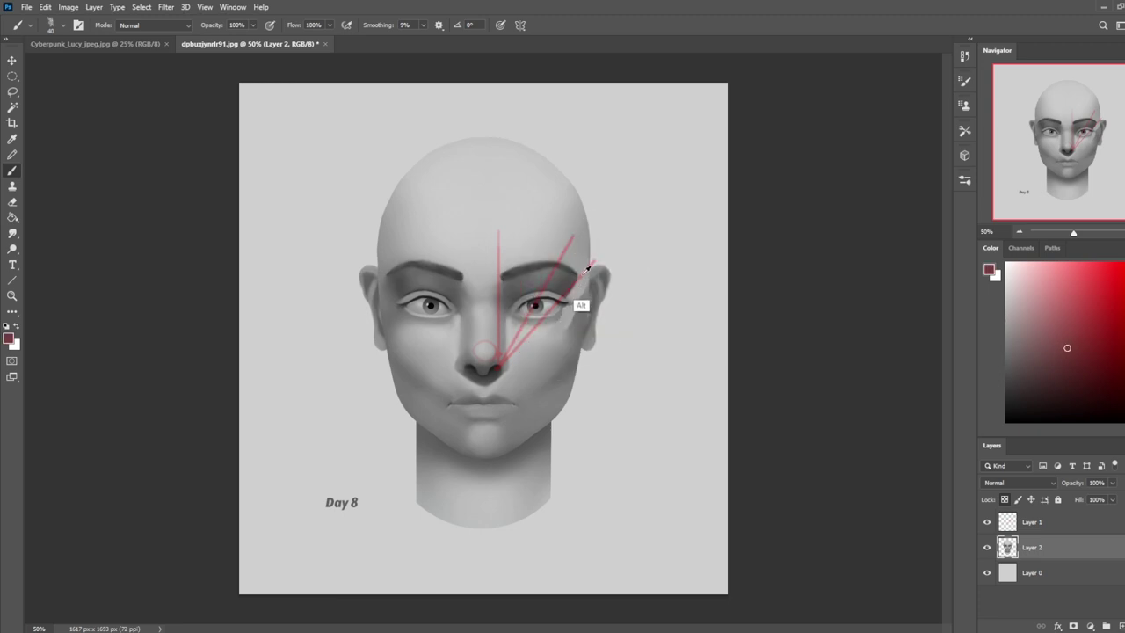
left_click(563, 297, "alt")
left_click(574, 296, "alt")
left_click(570, 279, "alt")
left_click(587, 314, "alt")
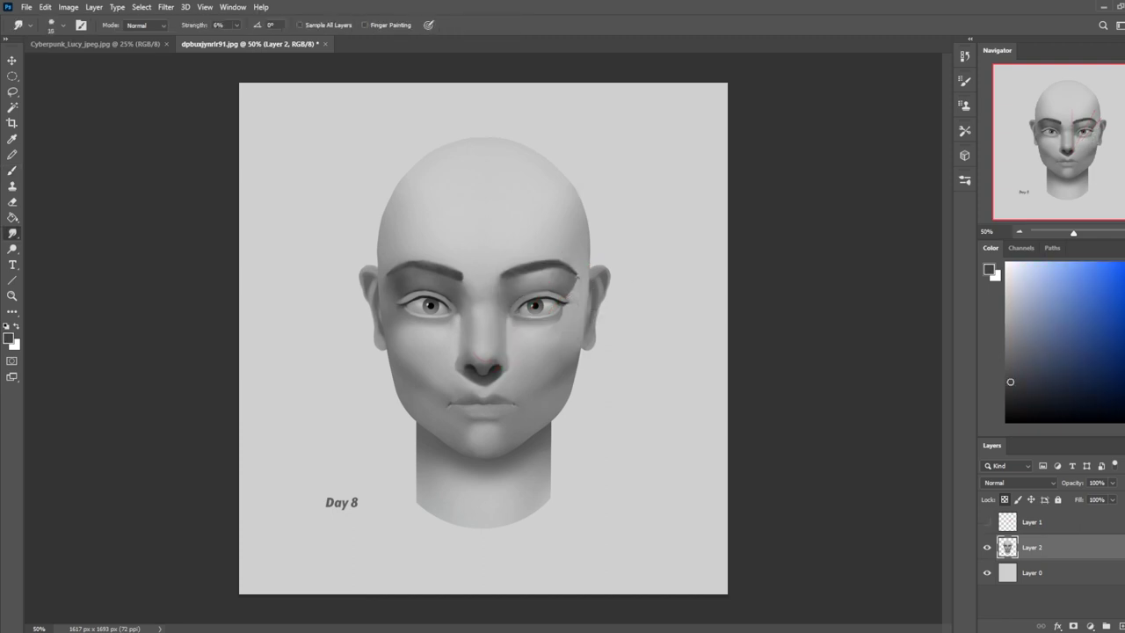
Choose a large soft brush preset, sample a face grey, and lower brush opacity to 22%.
key("b")
right_click(562, 295)
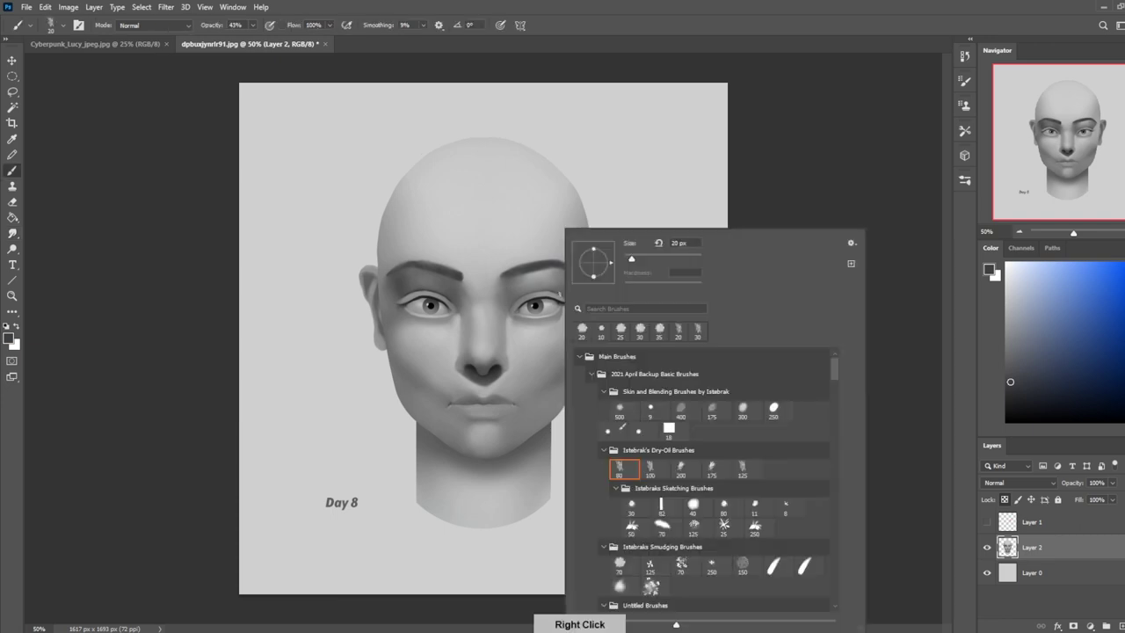
double_click(622, 409)
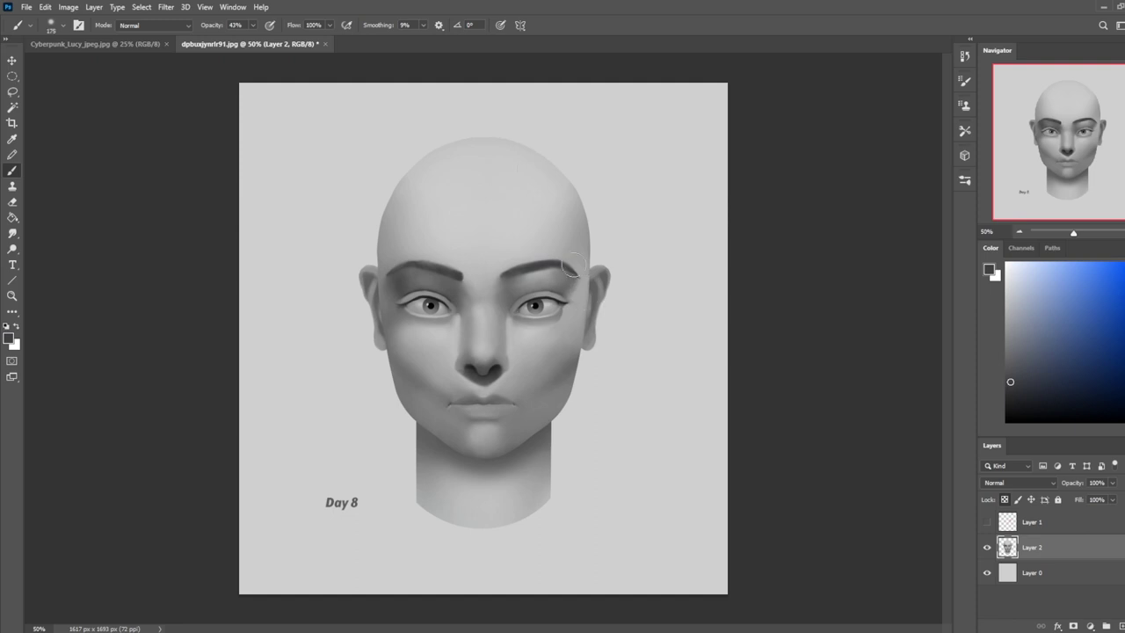
key("alt")
left_click(564, 236, "alt")
left_click(253, 24)
left_click_drag(251, 38, 240, 39)
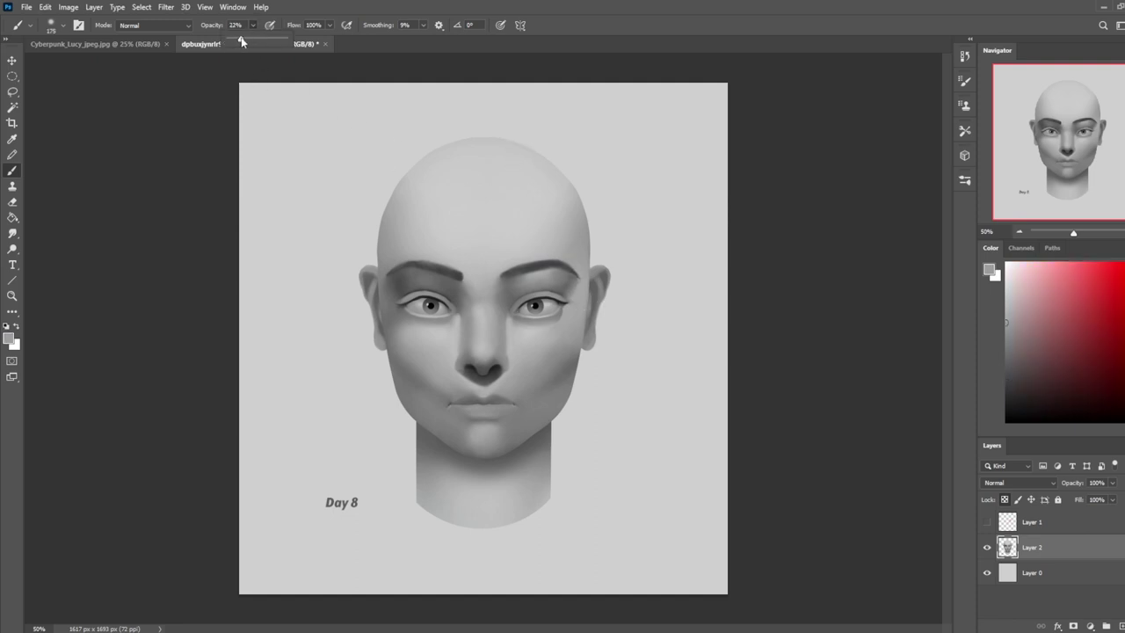
left_click(583, 318)
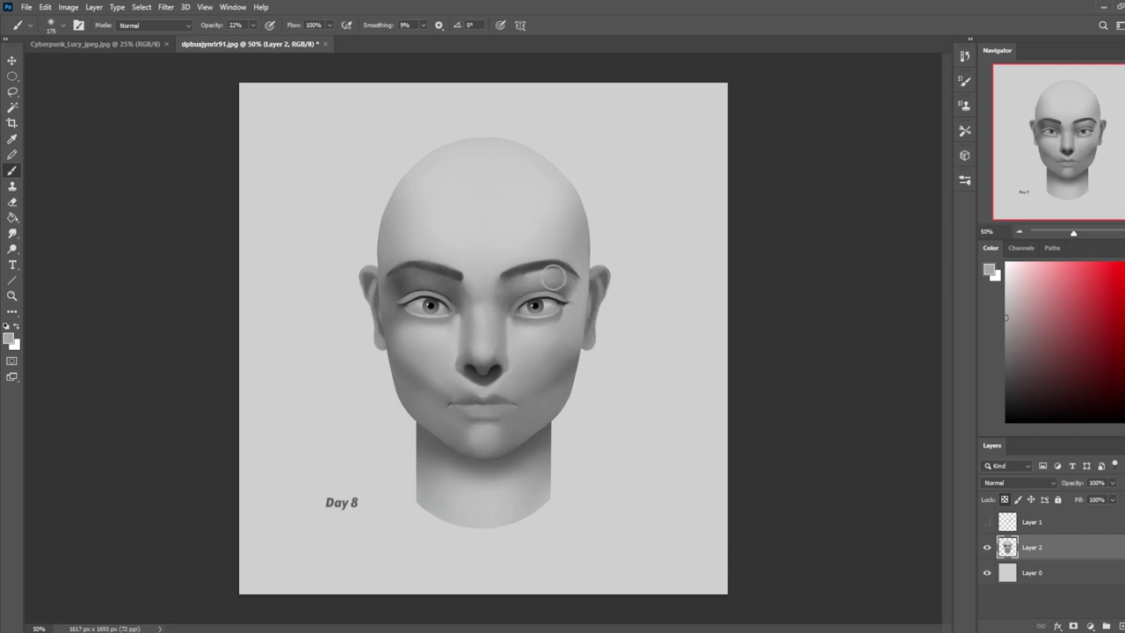
Sample greys from the forehead, face and nose bridge, then raise brush opacity to 41%.
left_click(521, 217, "alt")
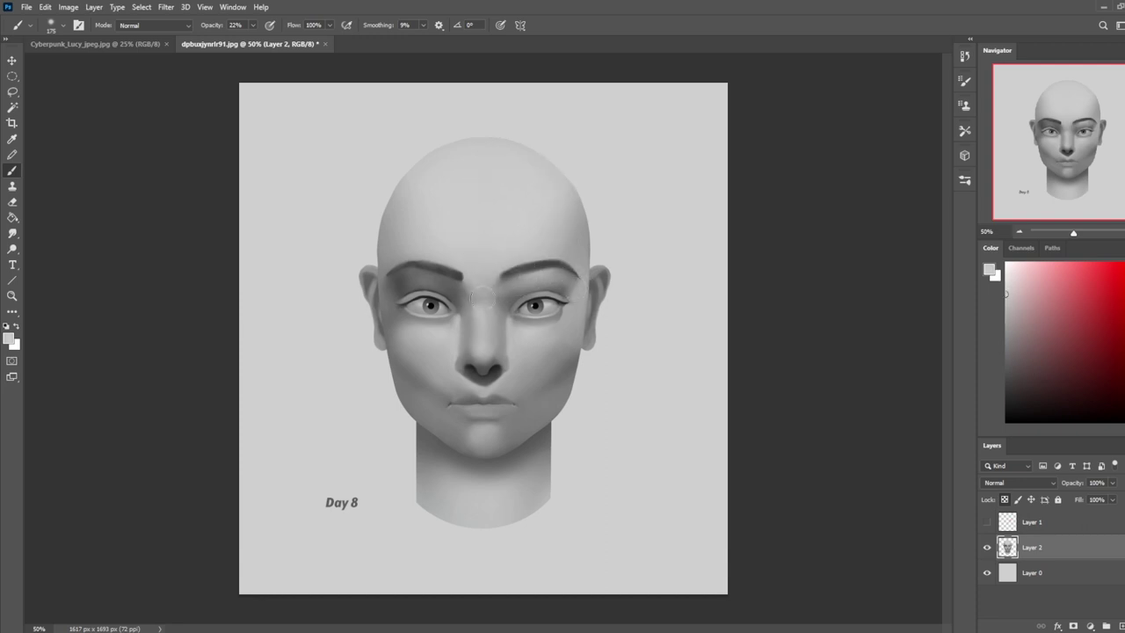
left_click(512, 311, "alt")
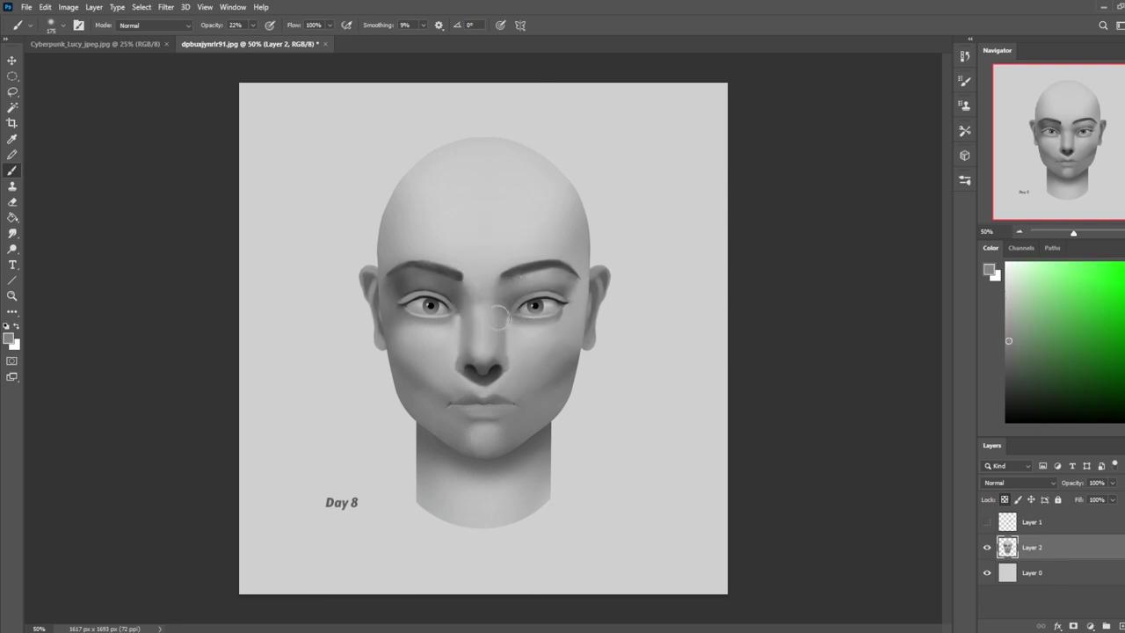
left_click(505, 328, "alt")
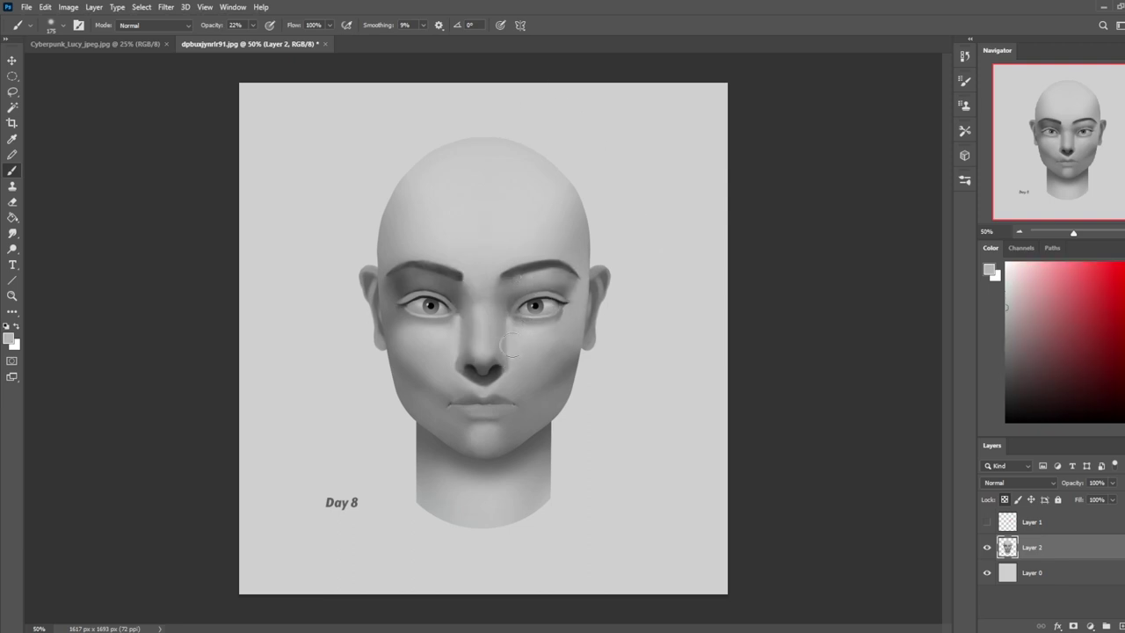
left_click_drag(262, 38, 269, 39)
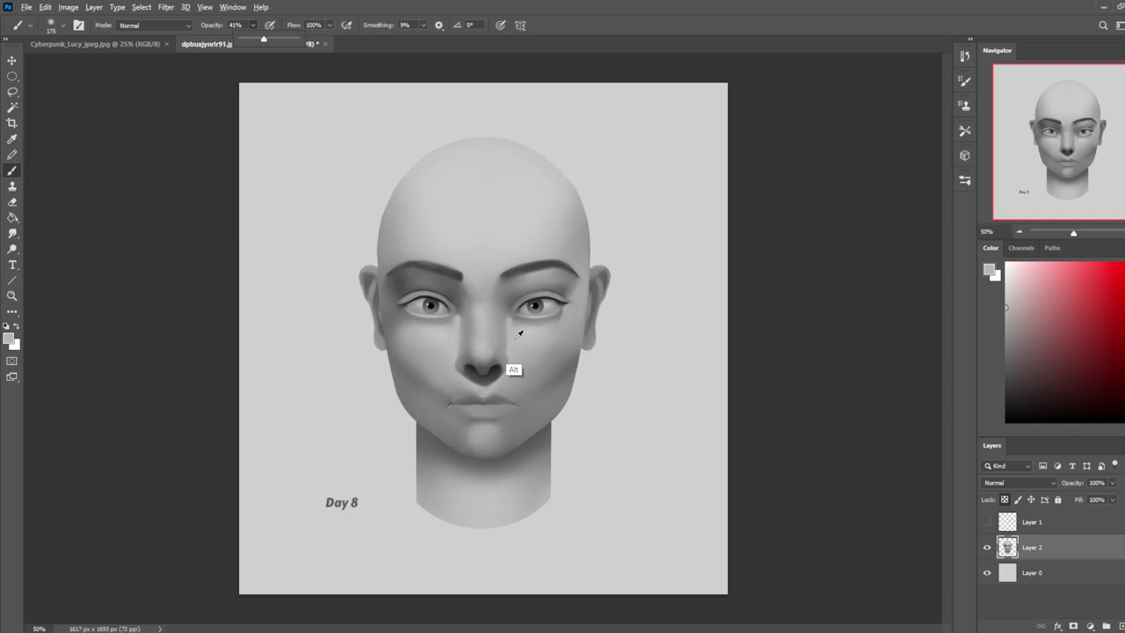
left_click(515, 352)
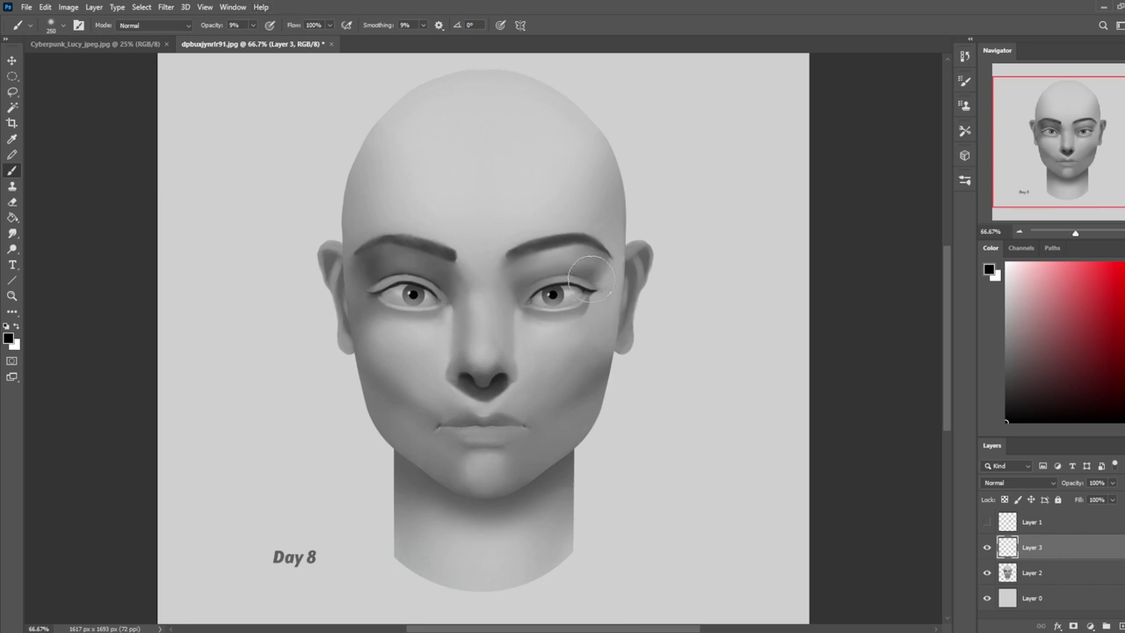
Paint dark eyeliner along the right upper lid, shrink the brush to 60, and switch to the Eraser.
mouse_move(587, 279)
left_mouse_down()
mouse_move(545, 281)
mouse_move(574, 277)
left_mouse_up()
key("bracketleft")
key("bracketleft")
key("bracketleft")
key("bracketleft")
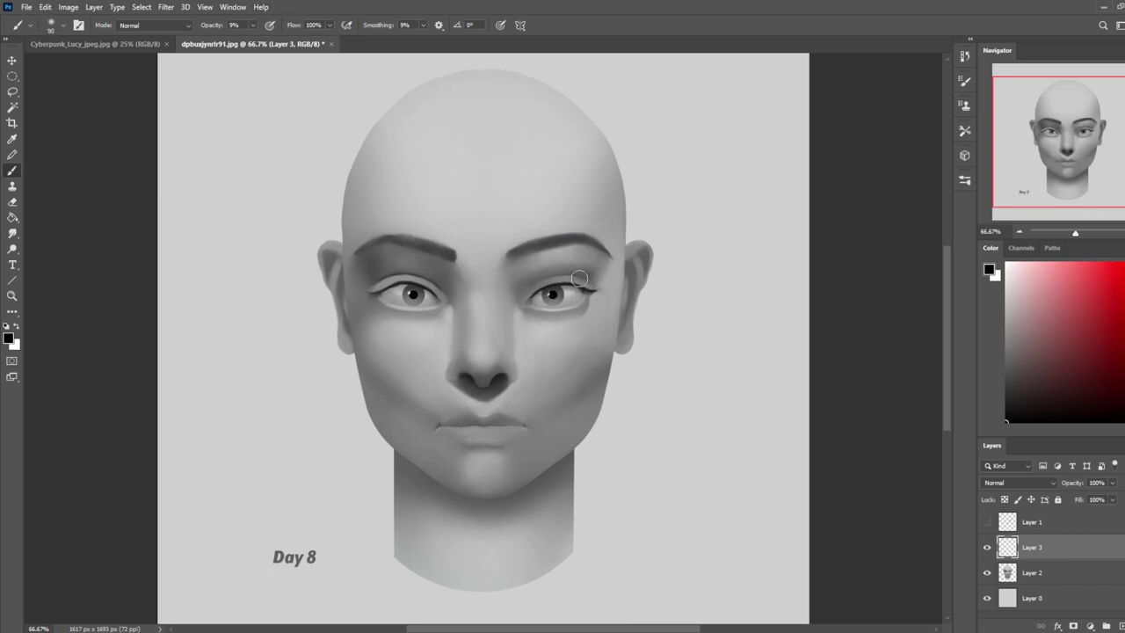
key("bracketleft")
key("bracketleft")
key("bracketleft")
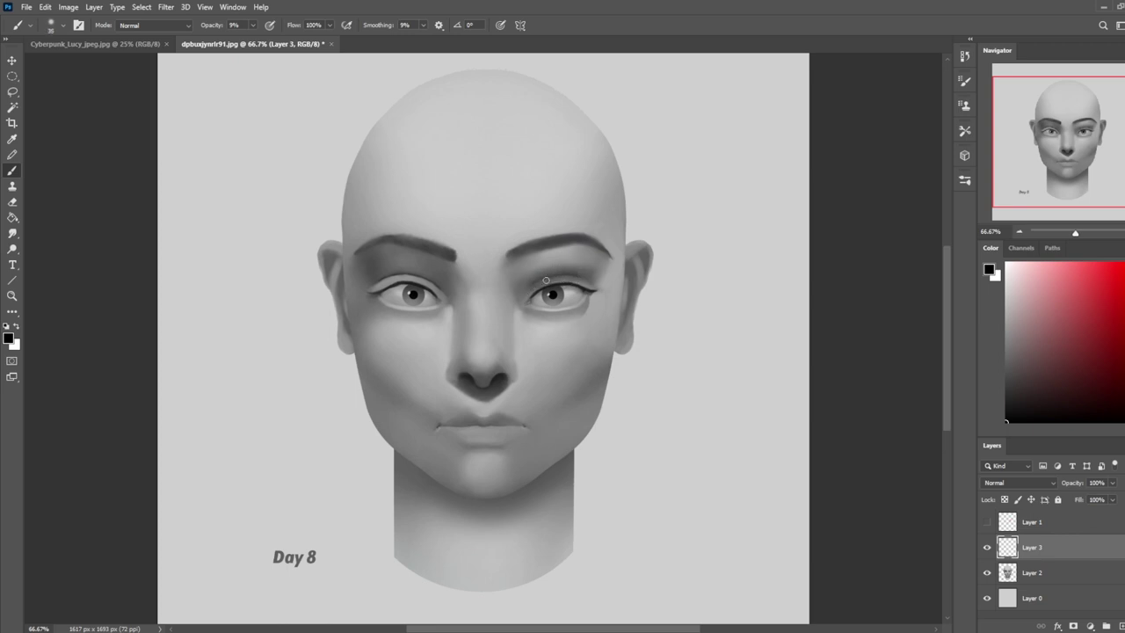
key("e")
right_click(606, 235)
Pick a round eraser preset sized 250, zoom out to the whole portrait, and select the Smudge tool.
left_click(677, 431)
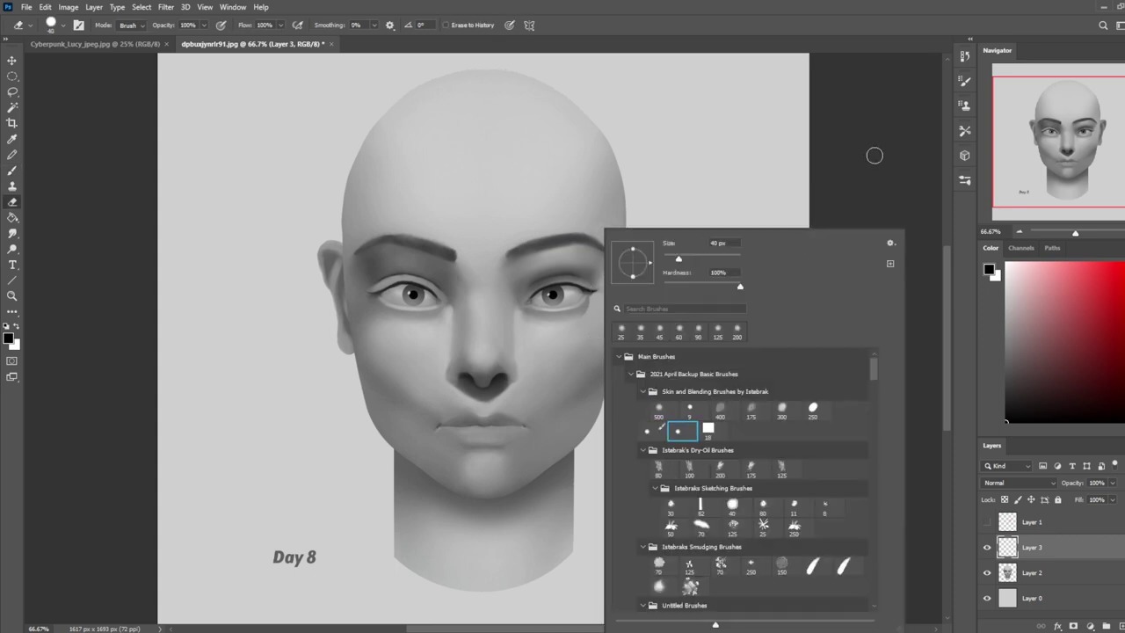
left_click(874, 155)
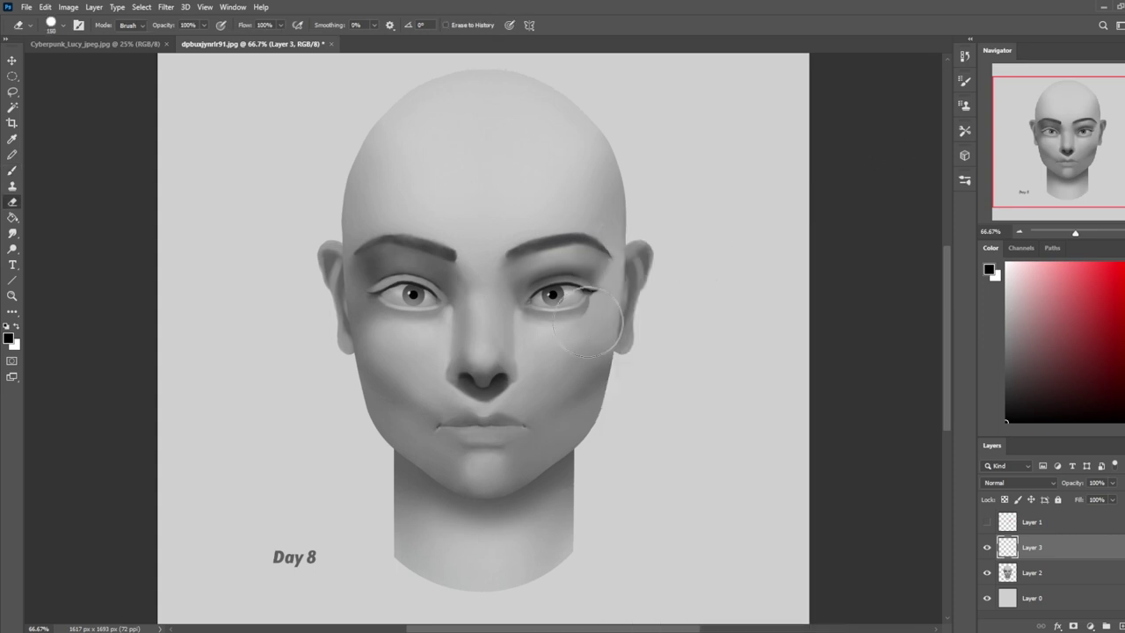
key("bracketright")
key("bracketright")
key("bracketright")
key("bracketright")
key("bracketright")
key("bracketright")
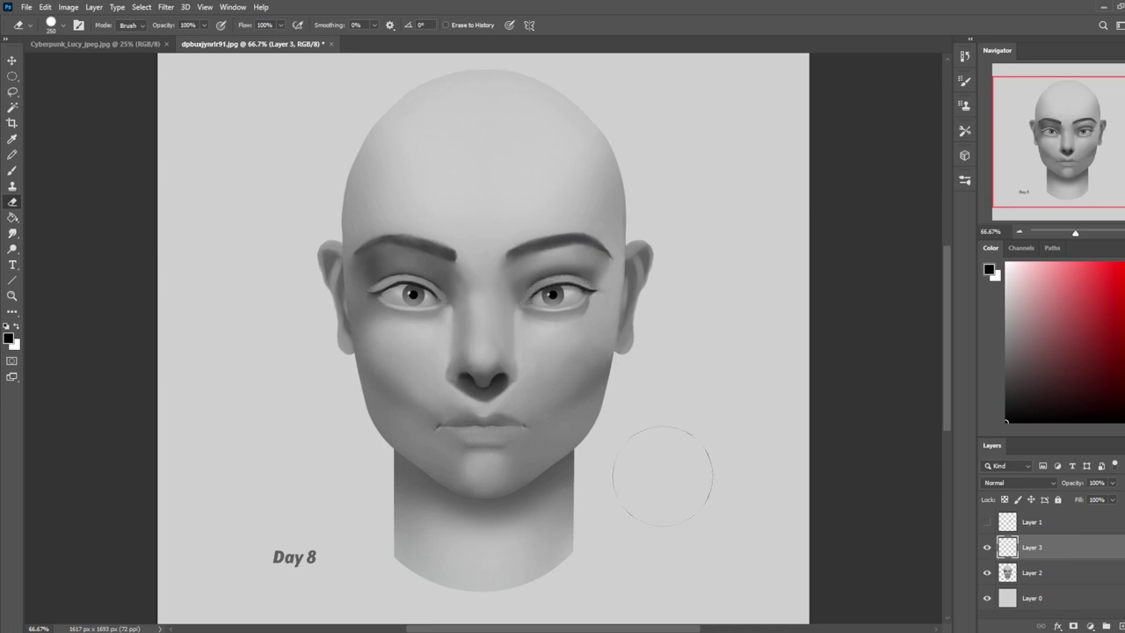
key("ctrl+minus")
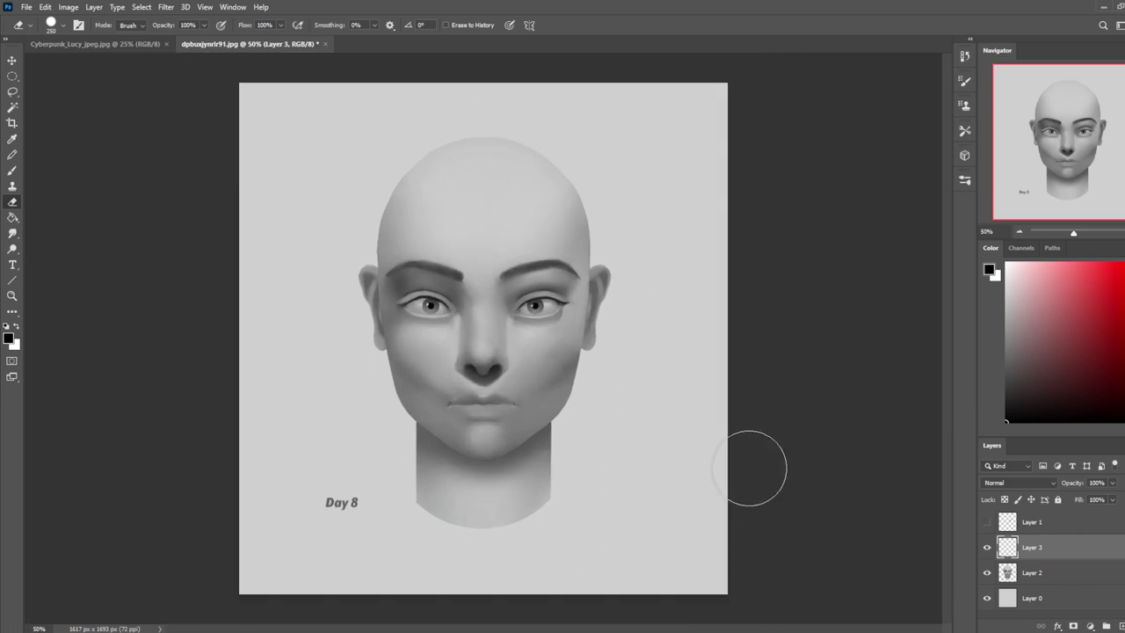
left_click(12, 233)
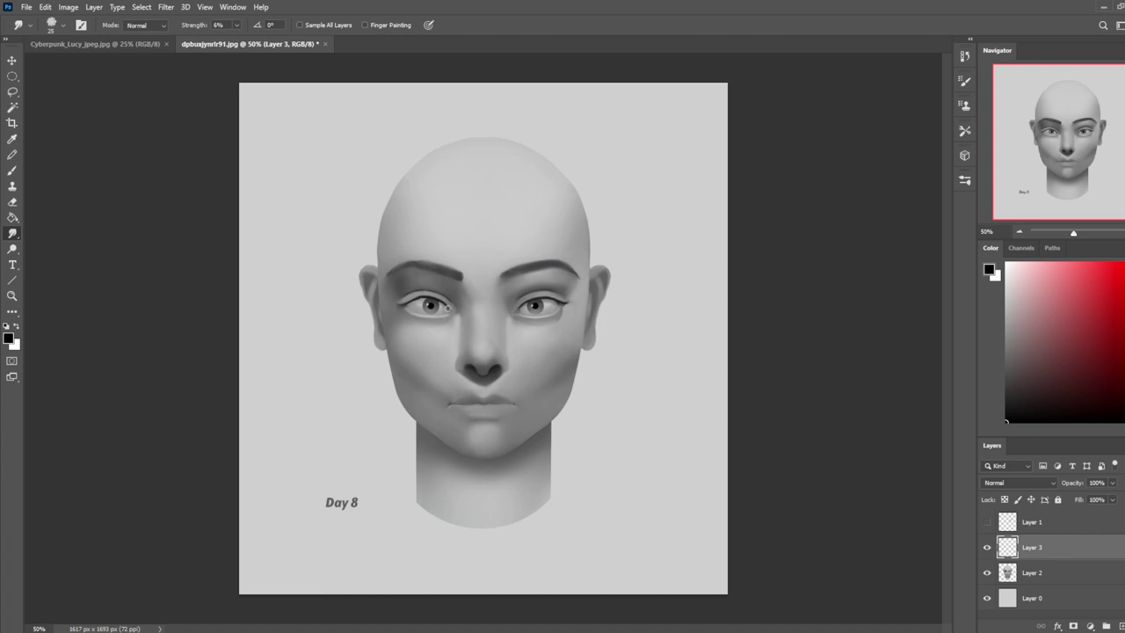
Swap the painting colour to white and toggle the eyeliner layer off and back on to compare.
key("x")
left_click(986, 547)
left_click(986, 547)
left_click(986, 547)
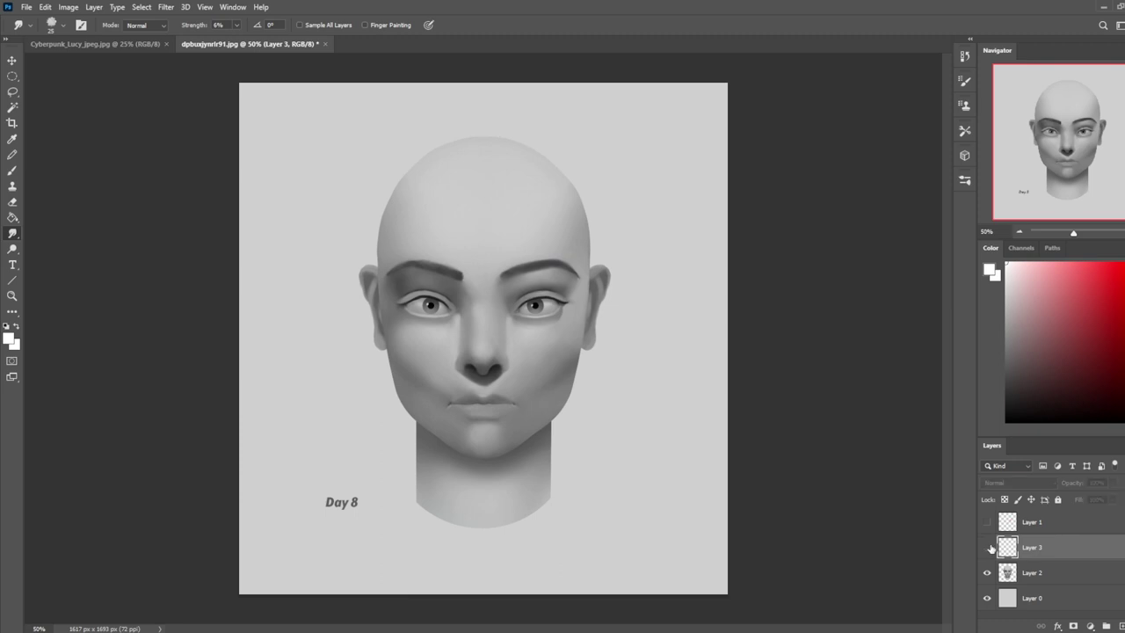
left_click(987, 547)
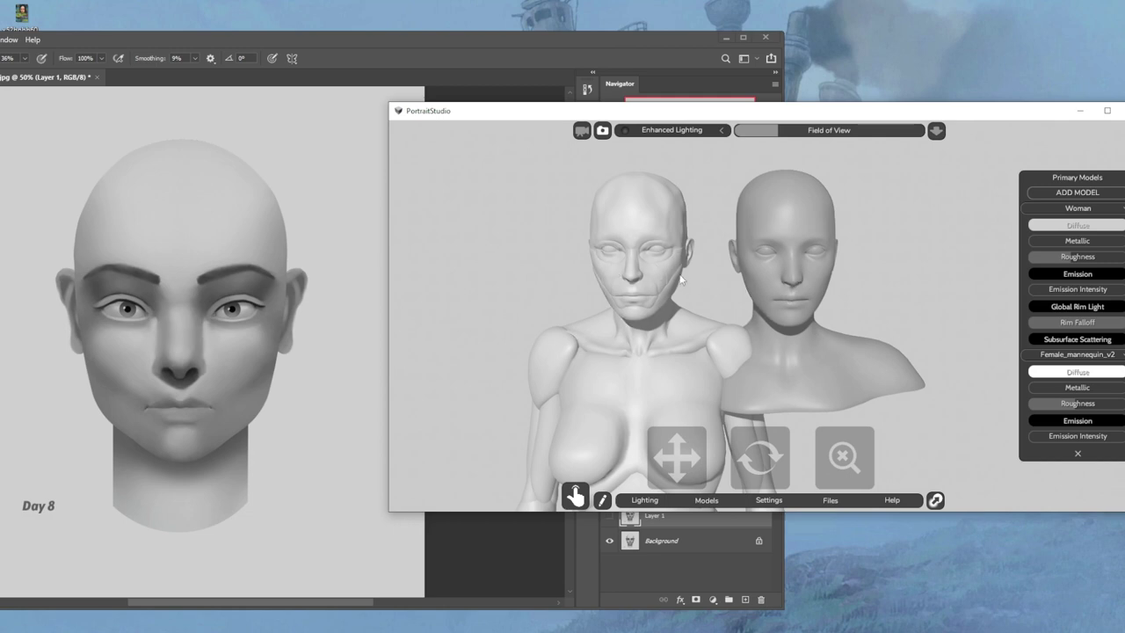
Rotate the aged mannequin and bust and sweep the light across their faces, then return to the painting.
left_click_drag(721, 410, 773, 456)
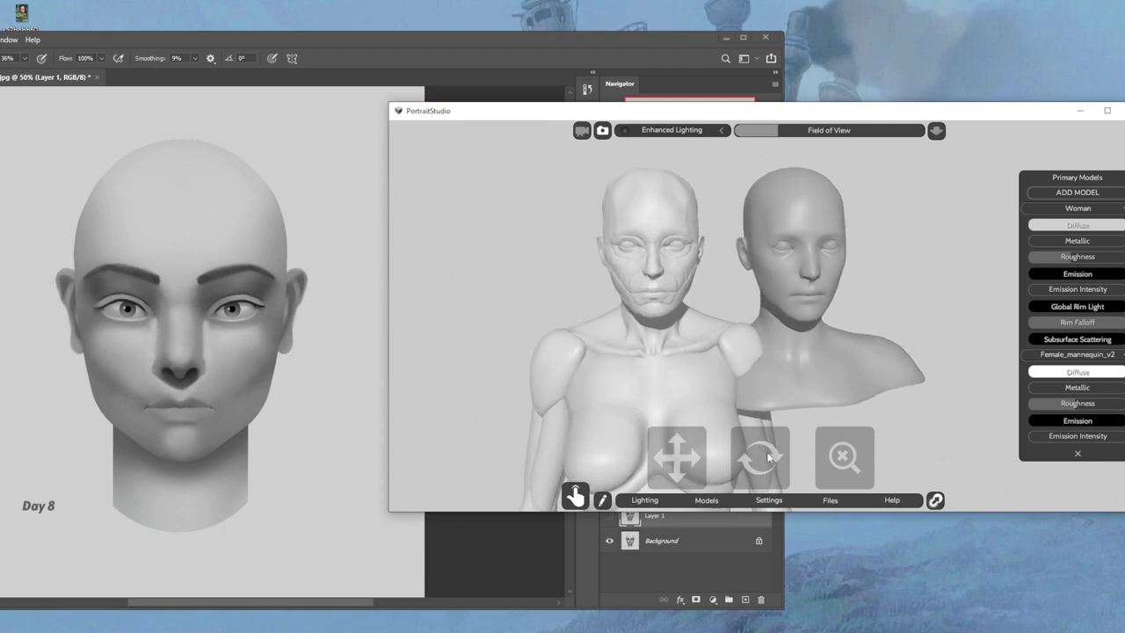
left_click_drag(741, 401, 691, 332)
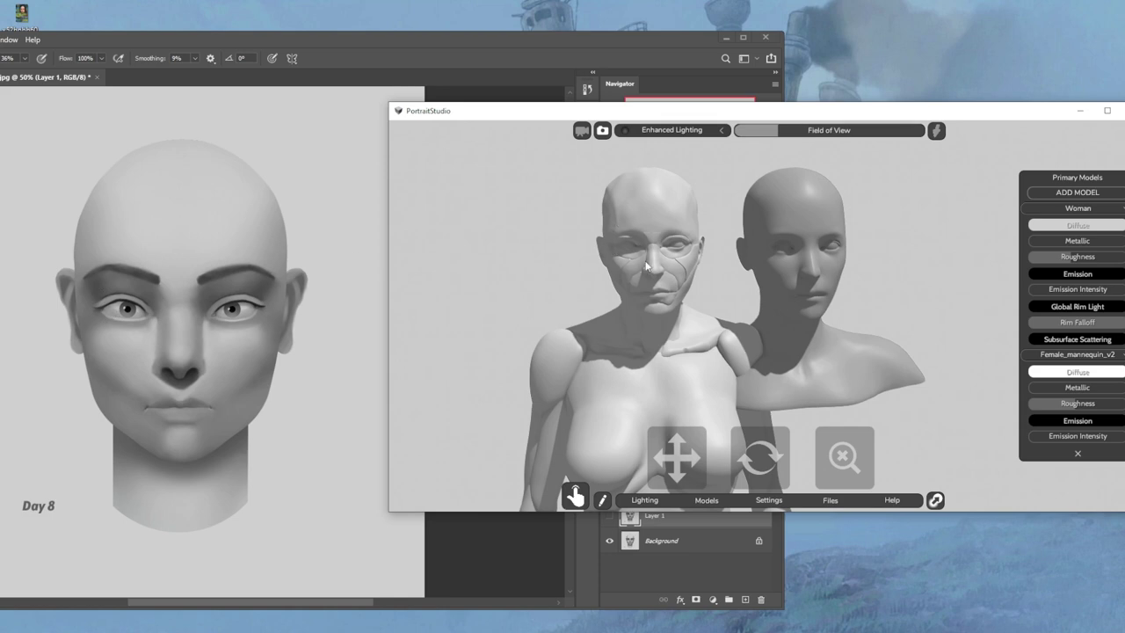
left_click_drag(629, 260, 665, 282)
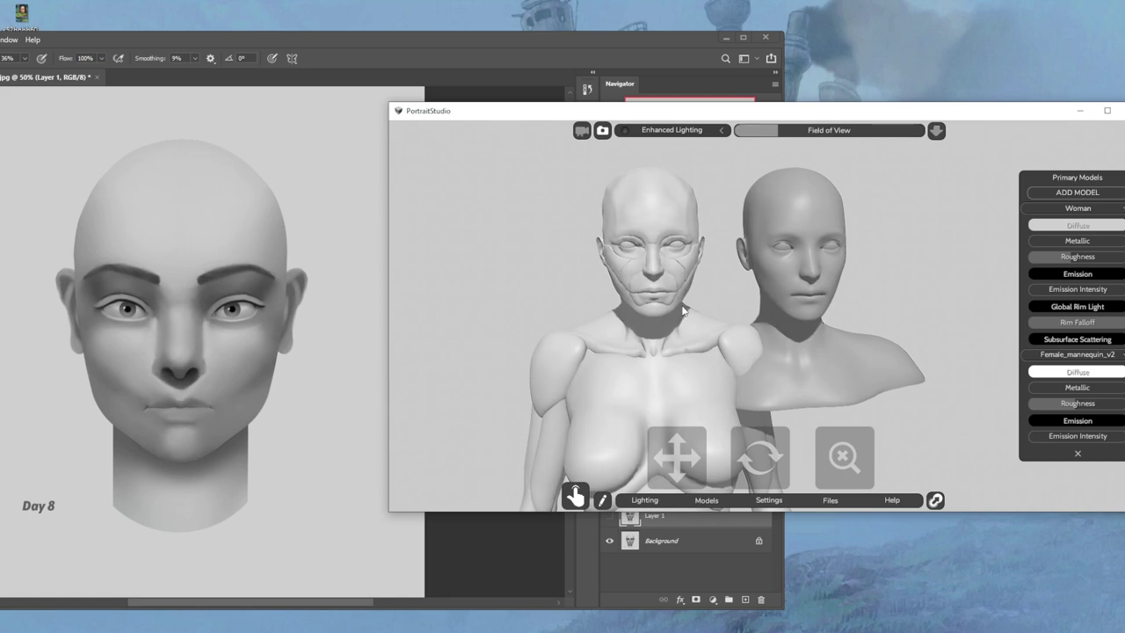
mouse_move(770, 451)
left_mouse_down()
mouse_move(742, 466)
mouse_move(778, 468)
mouse_move(775, 457)
left_mouse_up()
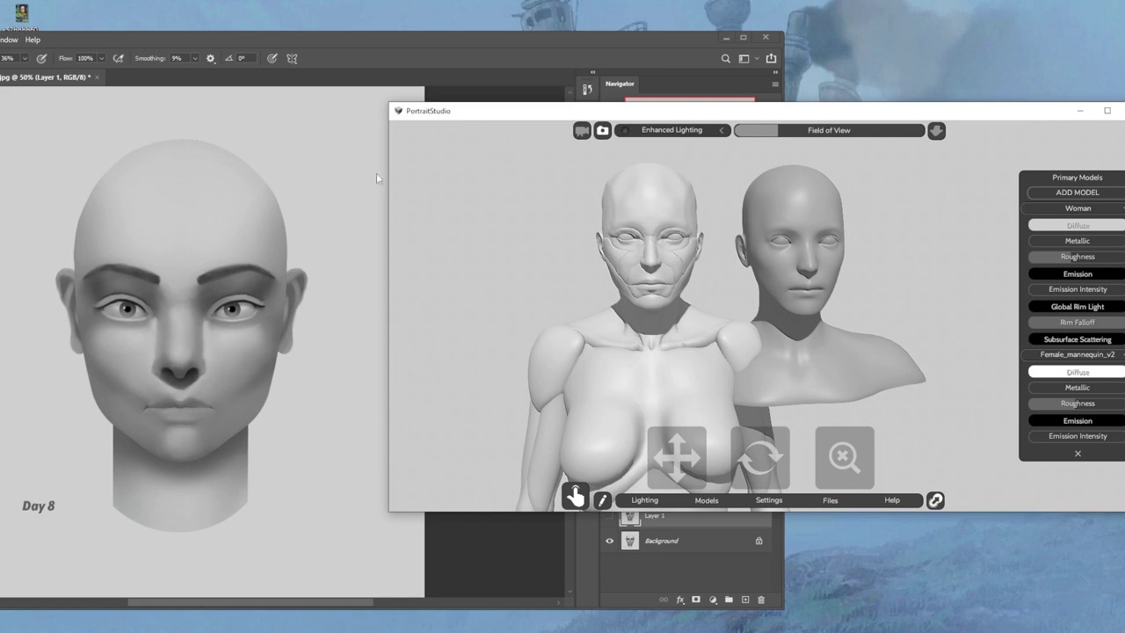
left_click(472, 55)
Make Layer 1 visible in the Photoshop painting, then rotate the PortraitStudio mannequin and bust forward again.
left_click(610, 516)
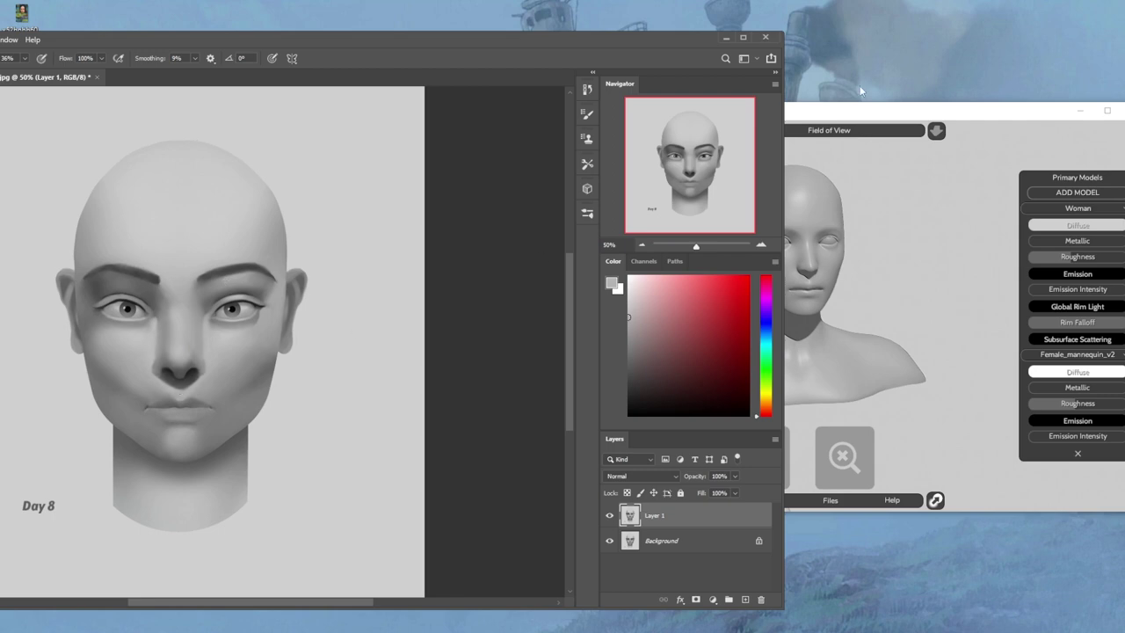
left_click(864, 112)
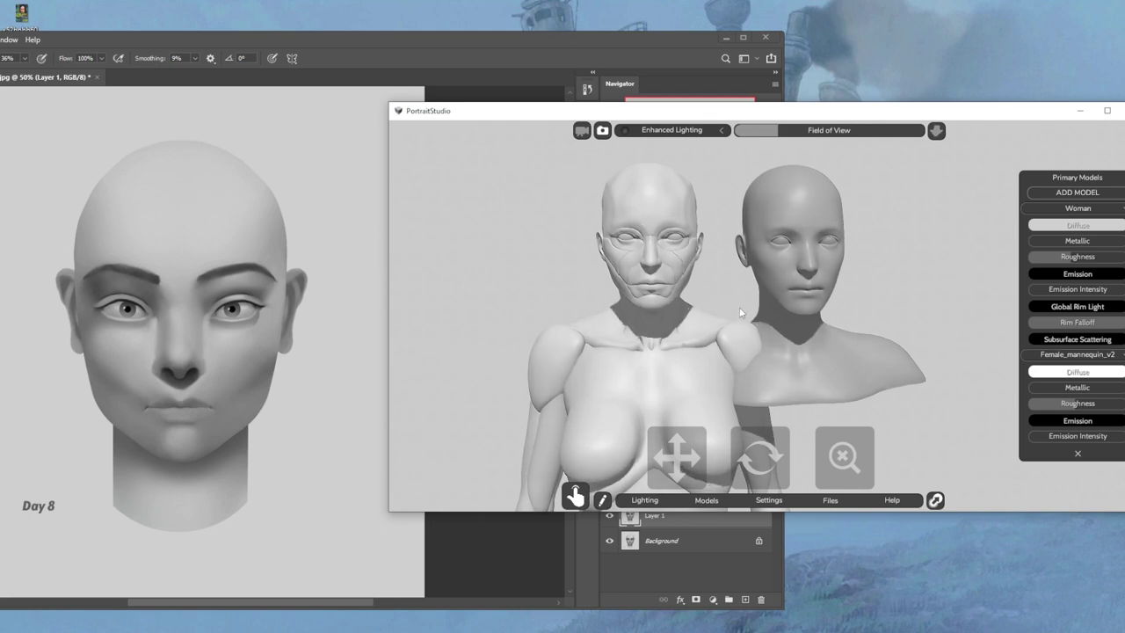
left_click_drag(774, 446, 791, 308)
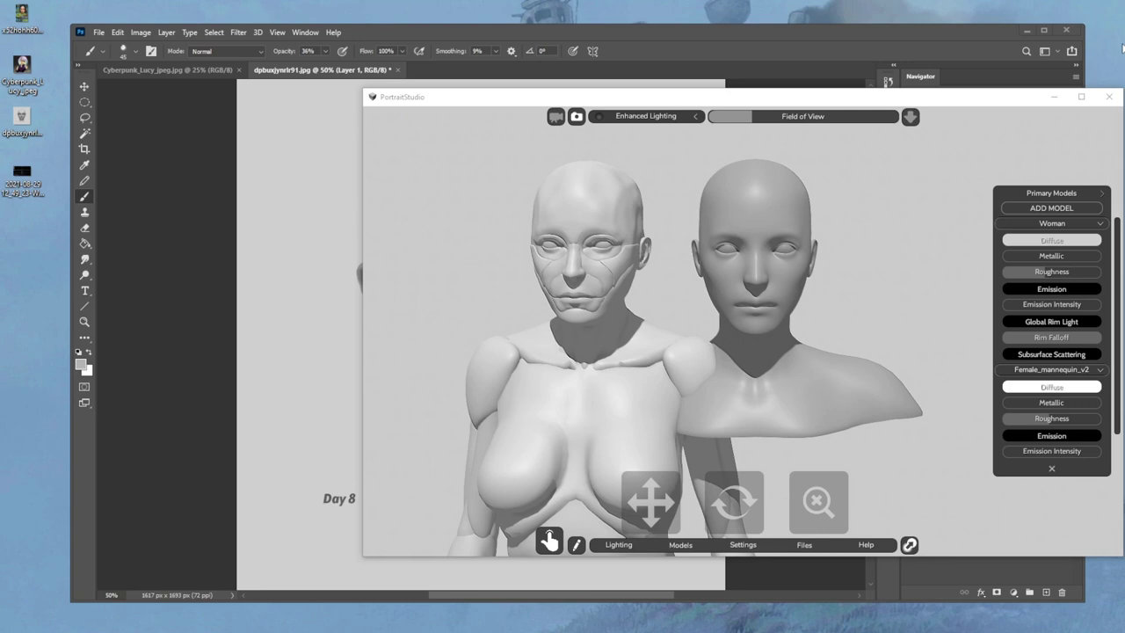
Bring the Day 8 painting to the front, then switch to the Istebrak store in Firefox.
left_click(726, 33)
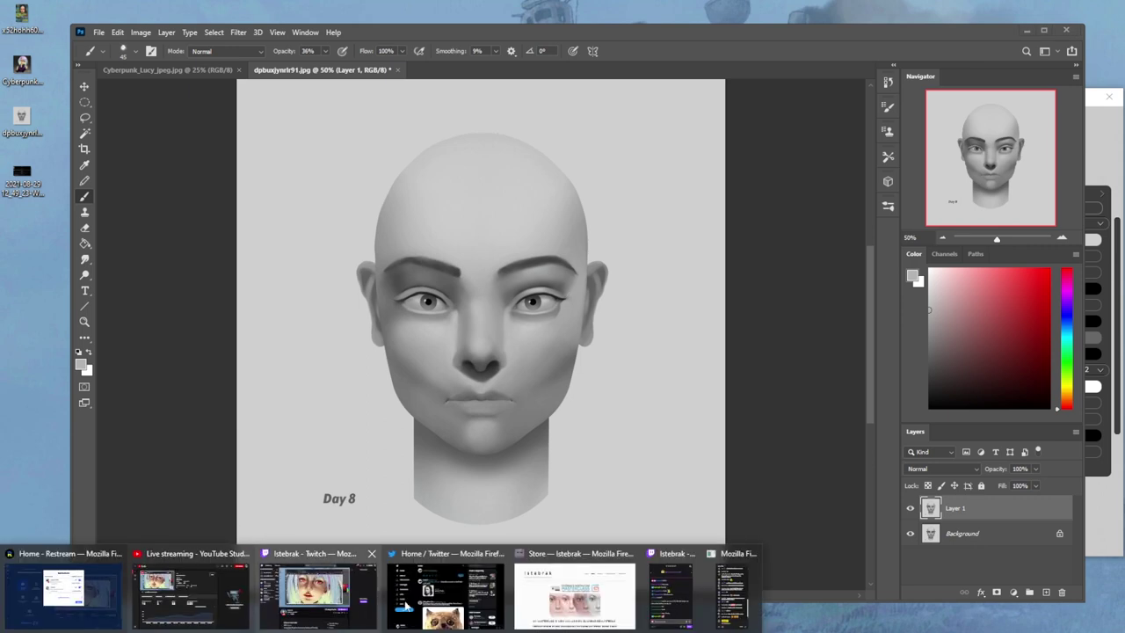
left_click(567, 580)
Open the PortraitStudio product page ($39.99, down from $89.99) and scroll through its description and videos.
scroll(319, 381, "down", 3)
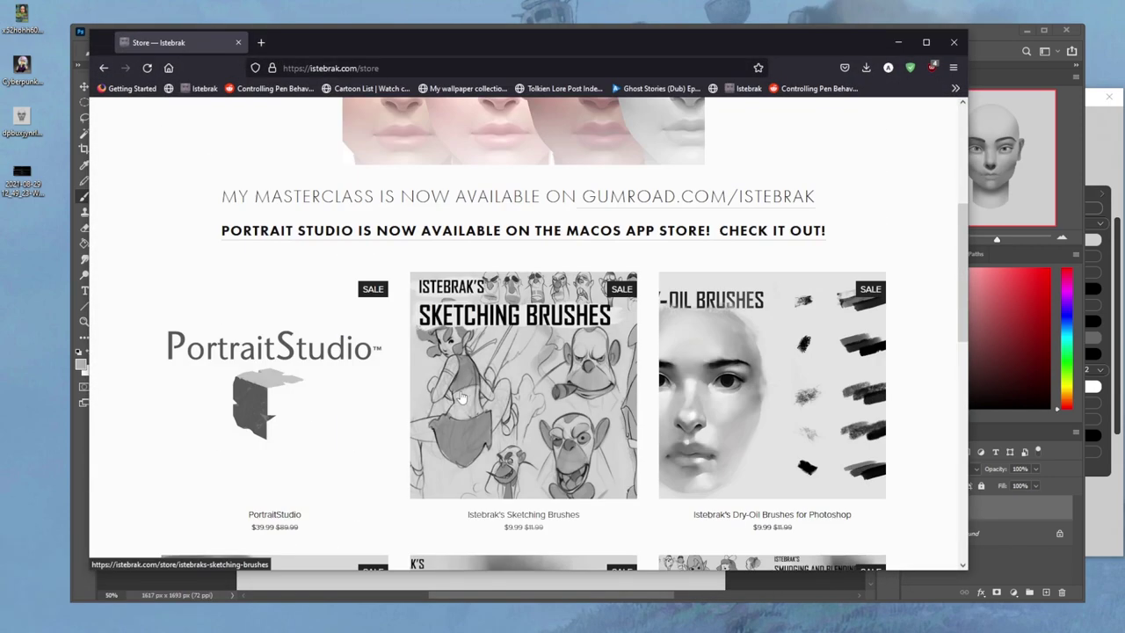
left_click(319, 382)
scroll(866, 290, "down", 10)
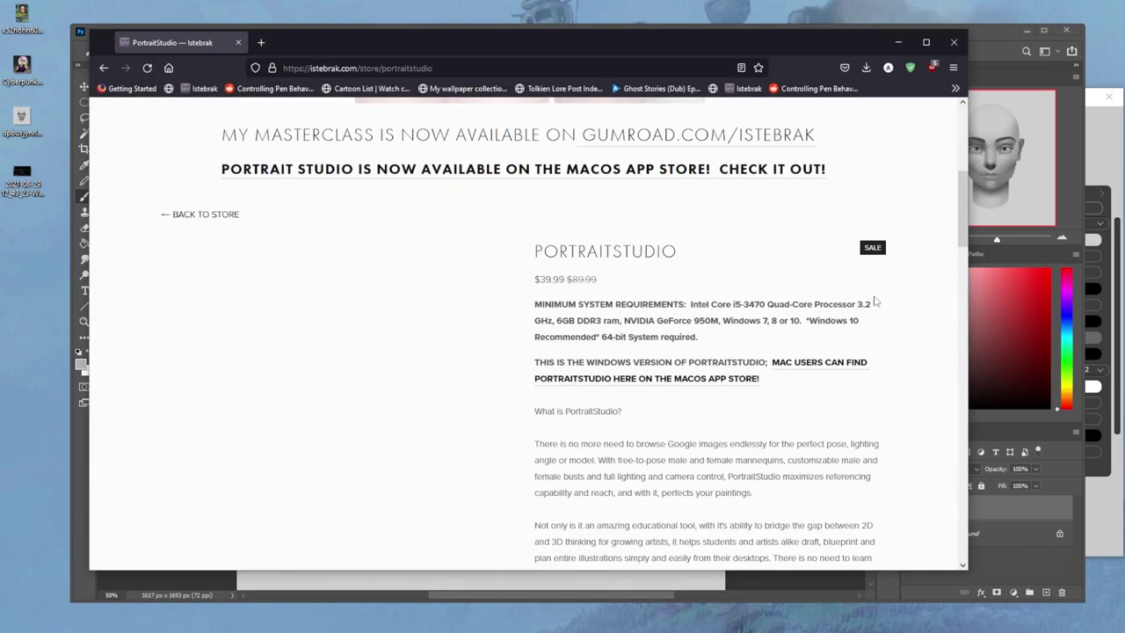
scroll(875, 298, "down", 13)
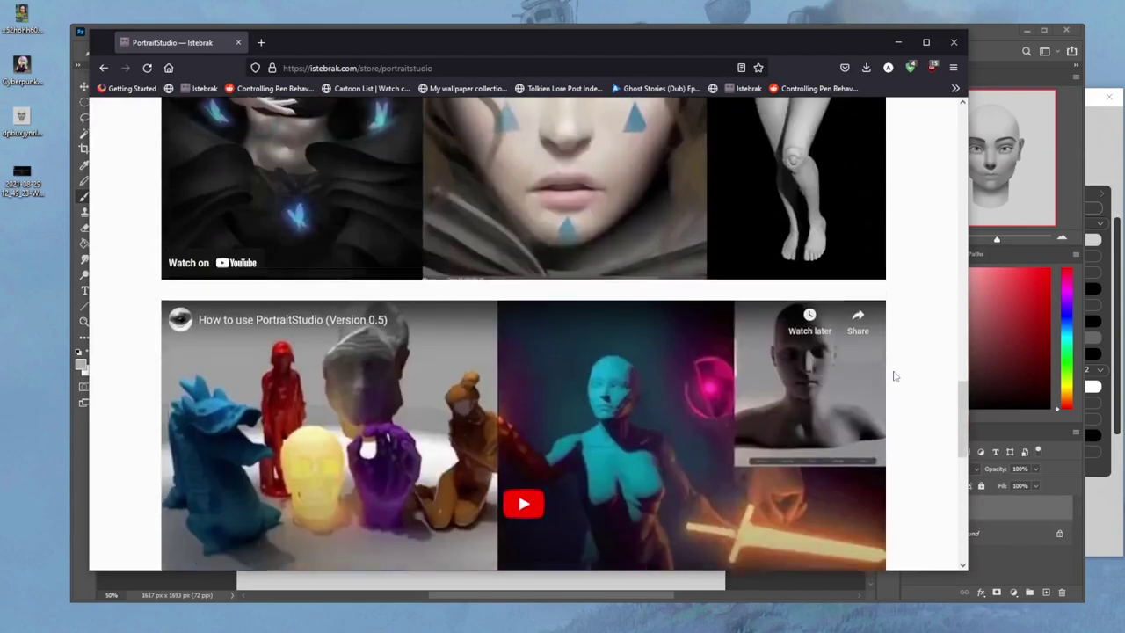
scroll(483, 285, "up", 3)
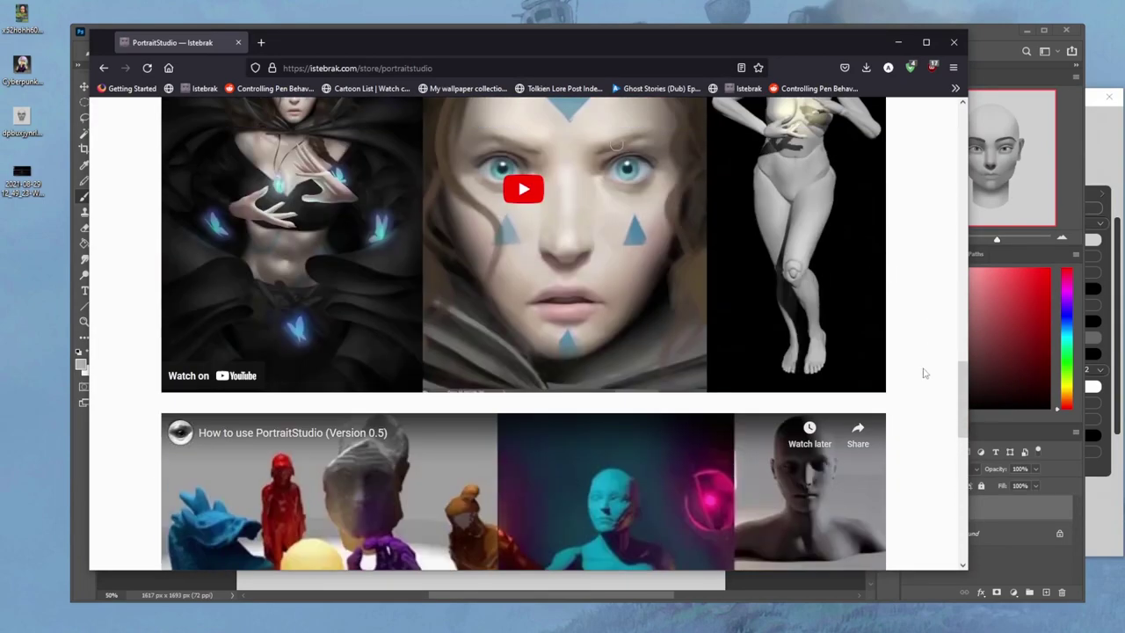
scroll(934, 347, "up", 2)
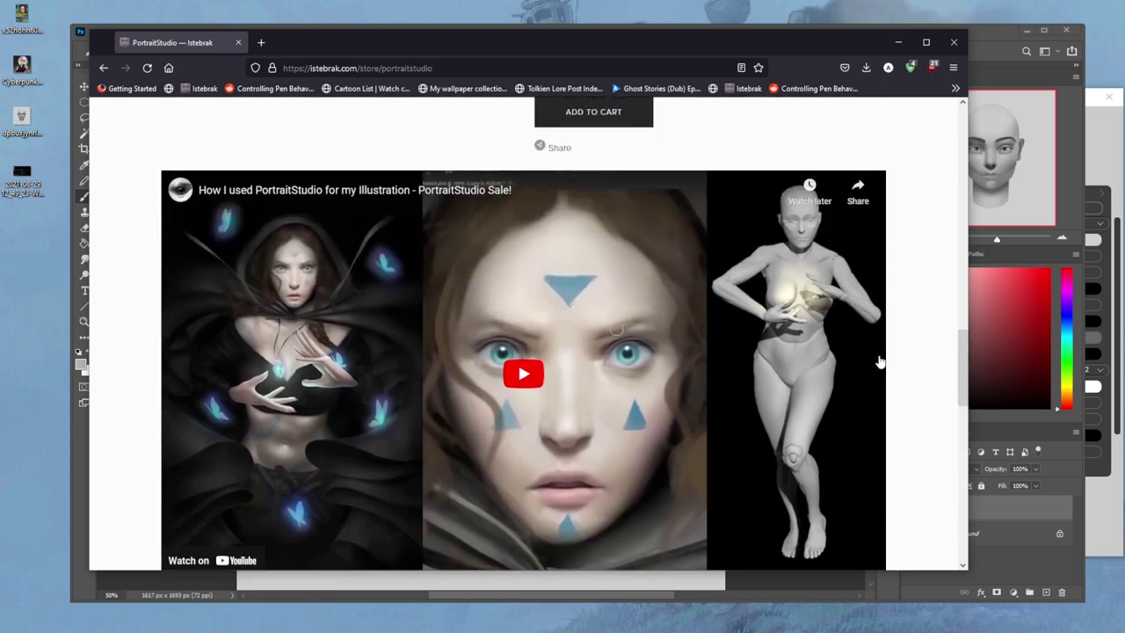
scroll(924, 371, "down", 3)
scroll(924, 371, "down", 3)
scroll(924, 371, "up", 12)
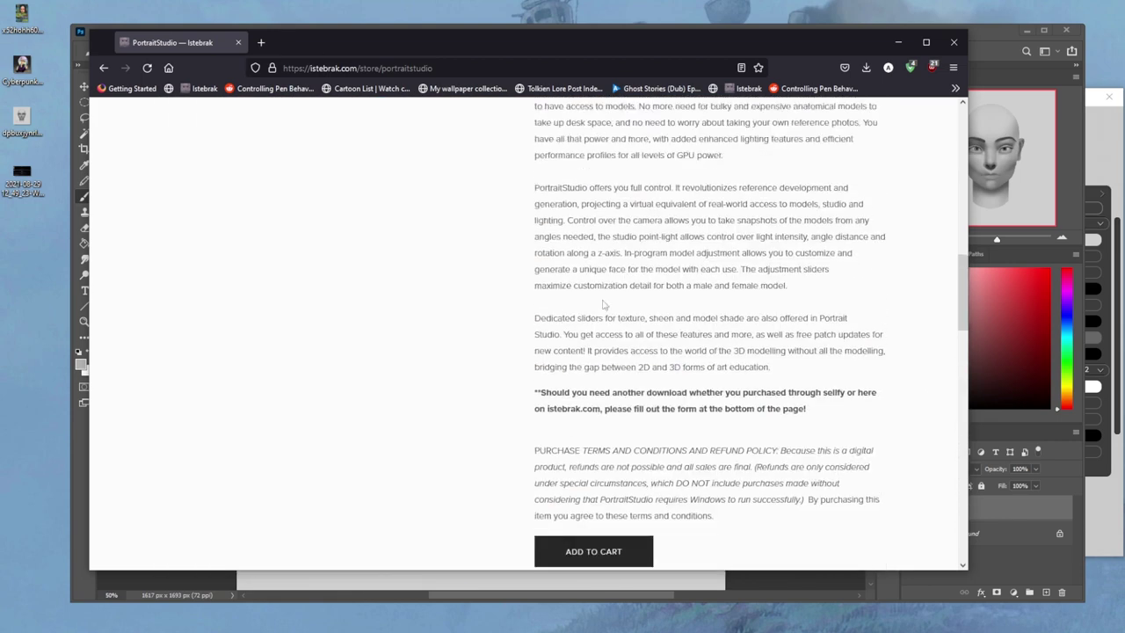
scroll(589, 297, "up", 5)
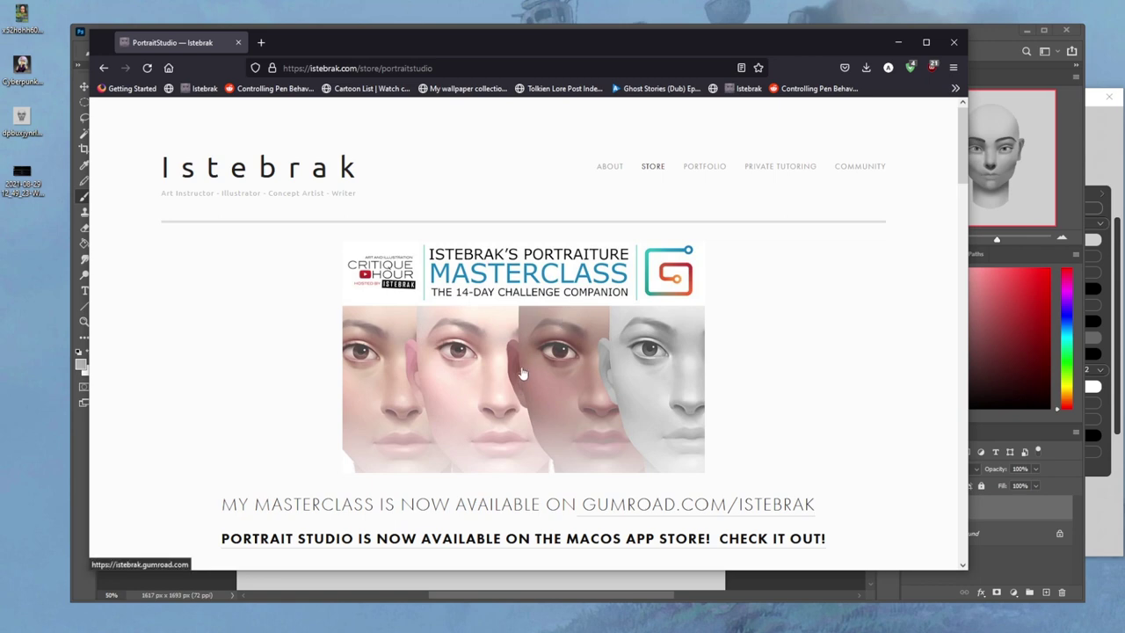
Minimize Firefox, hide and re-show Layer 1 to compare, then return to the store page.
left_click(898, 42)
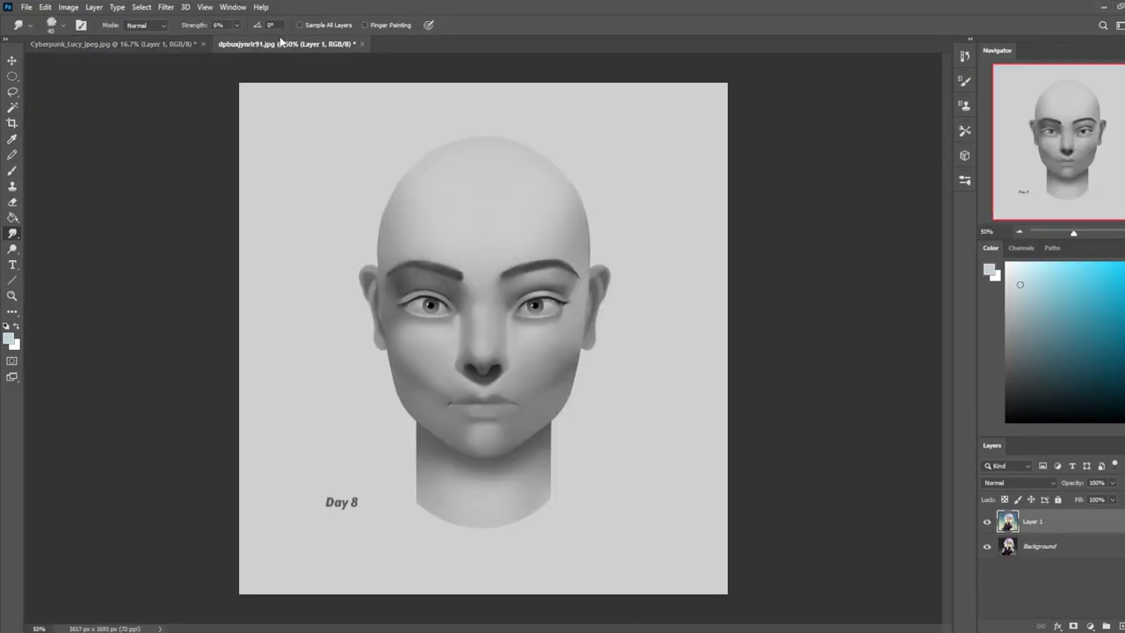
left_click(986, 522)
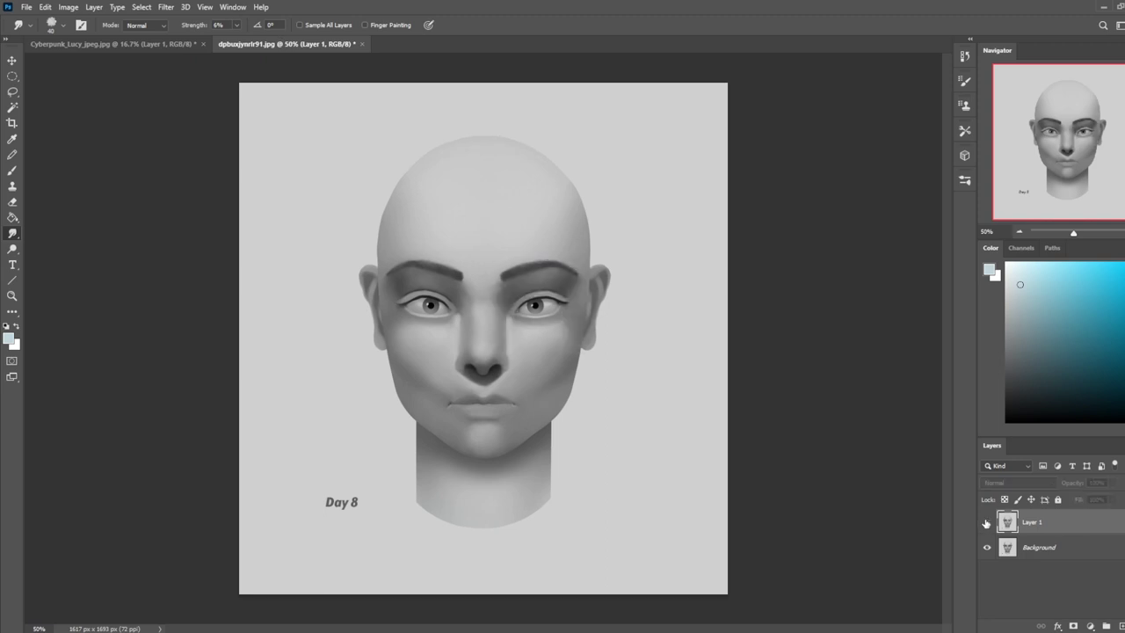
left_click(986, 523)
key("alt+Tab")
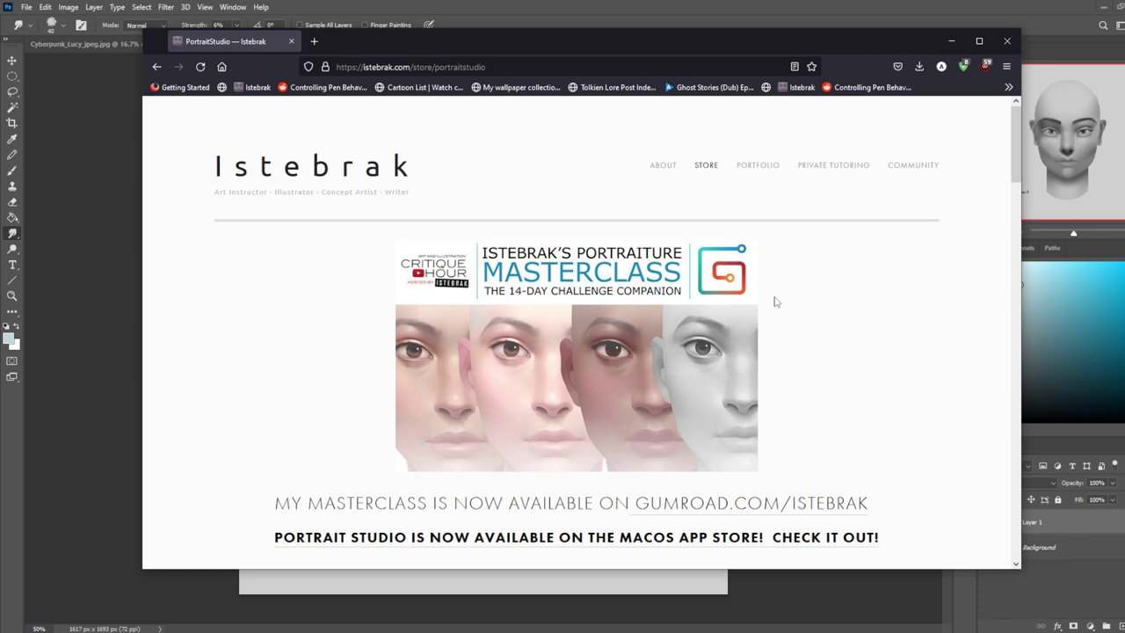
Go to the istebrak.com Community page, which leads to the Istebrak Discord server.
scroll(786, 304, "down", 6)
scroll(877, 226, "up", 7)
left_click(917, 171)
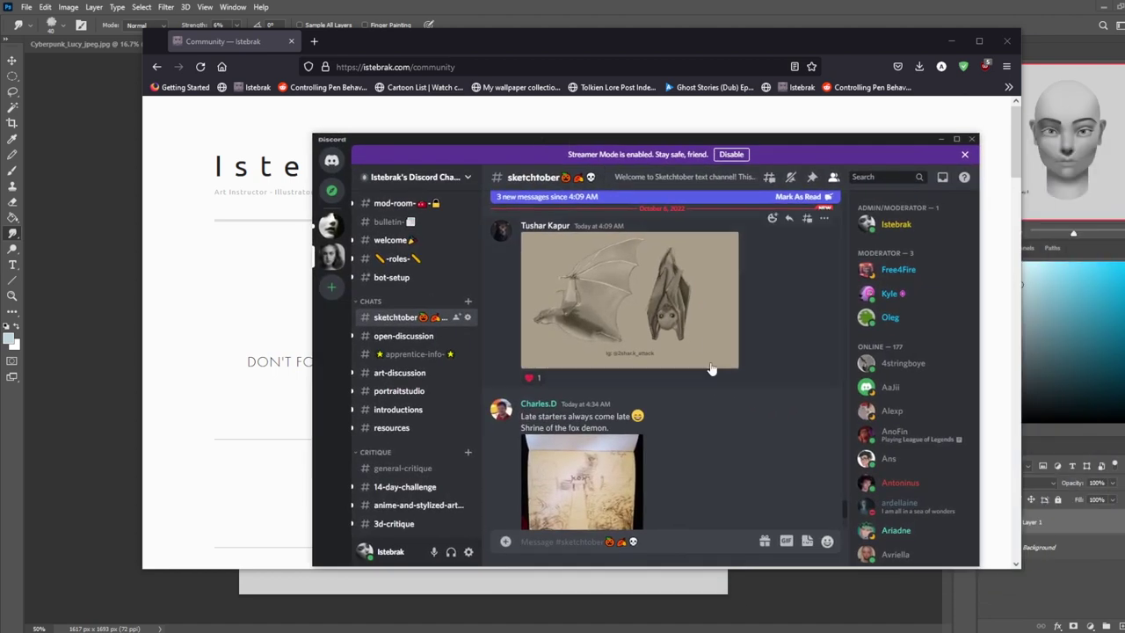
scroll(758, 356, "up", 3)
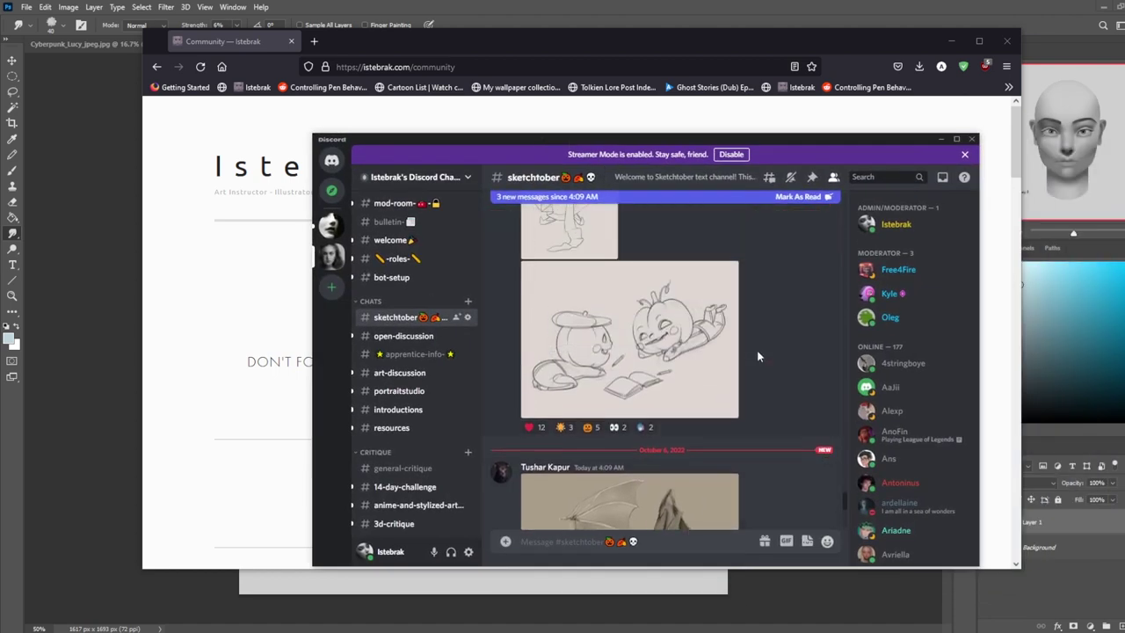
scroll(759, 356, "down", 8)
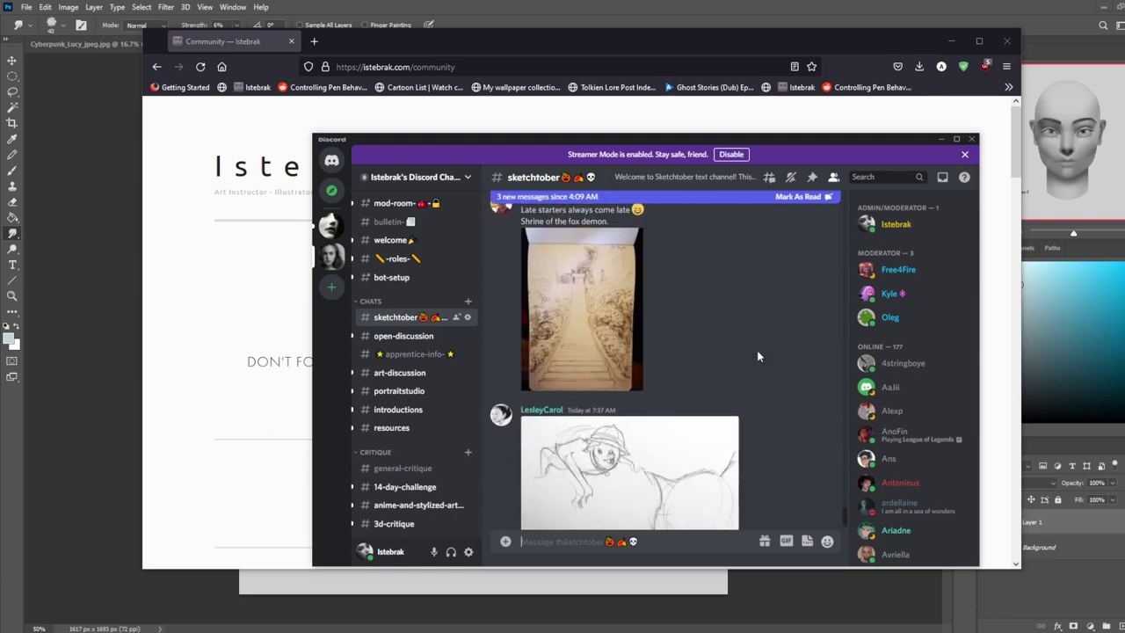
scroll(751, 413, "up", 5)
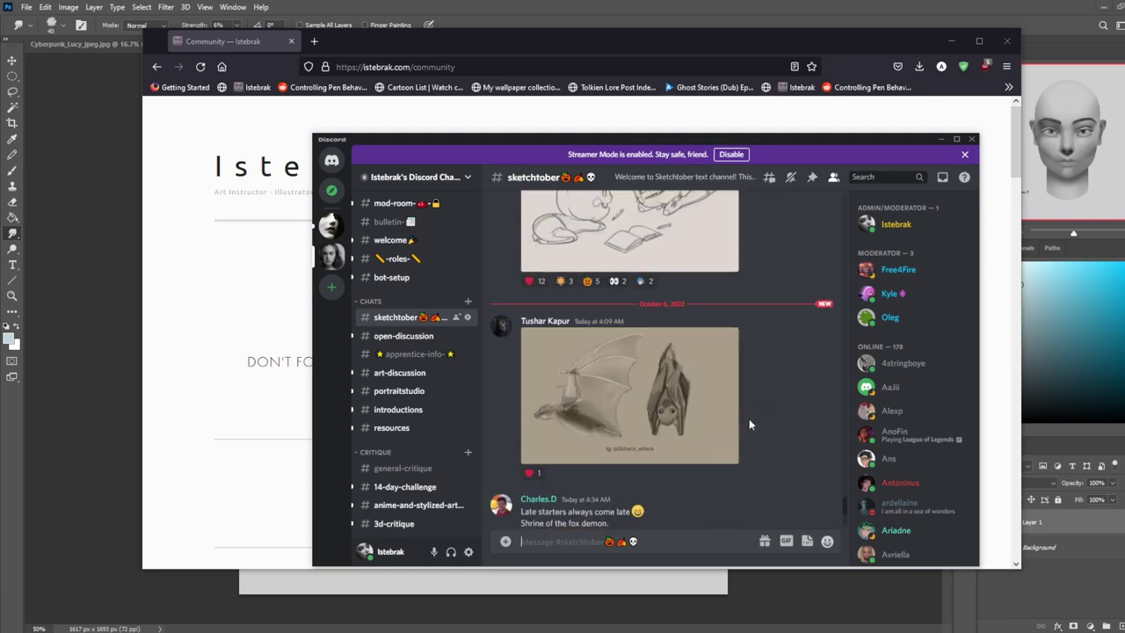
scroll(755, 426, "up", 10)
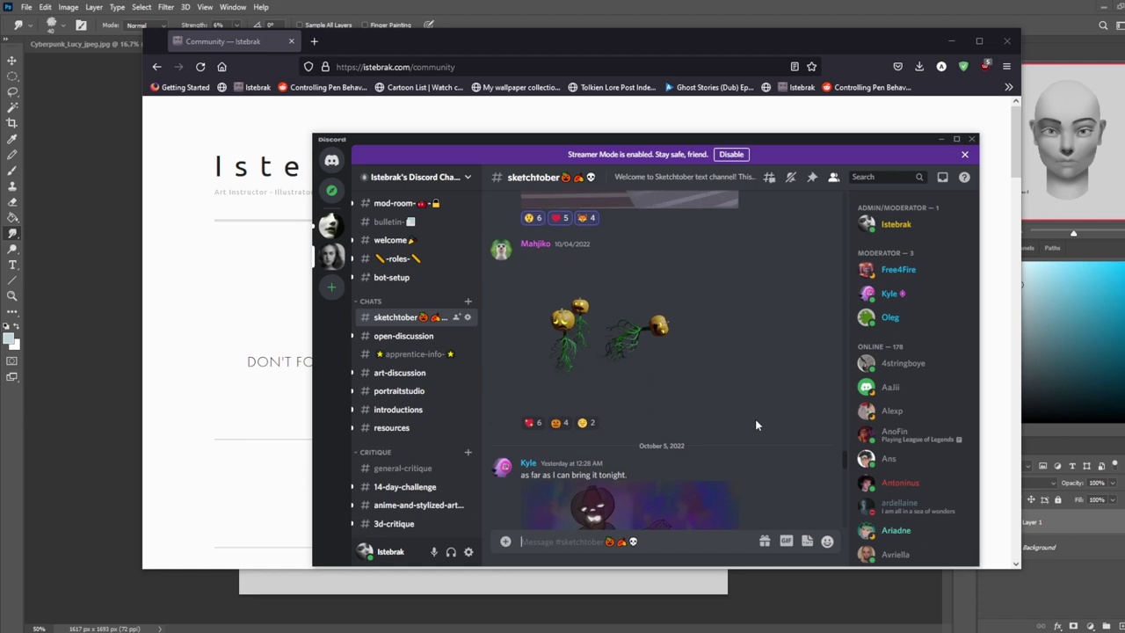
scroll(755, 425, "up", 5)
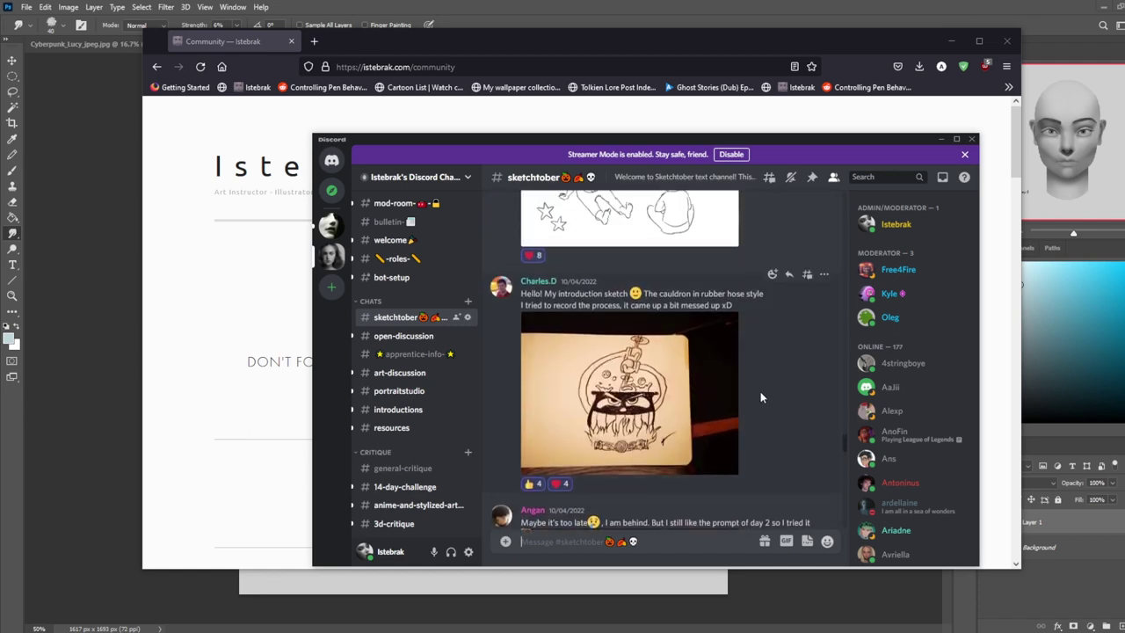
scroll(755, 389, "up", 10)
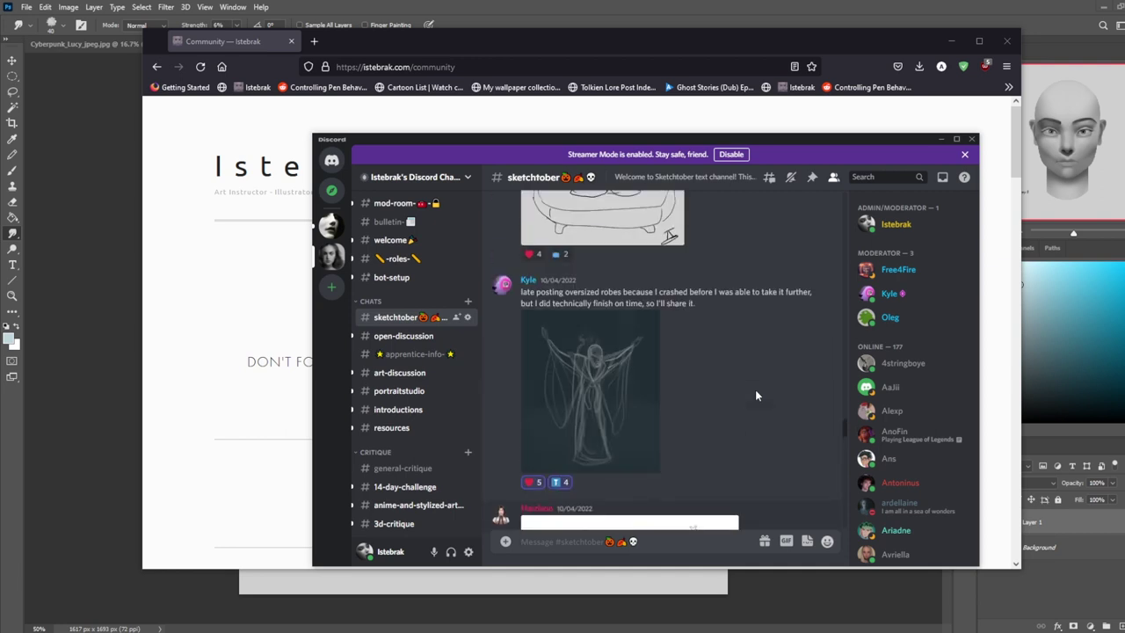
scroll(754, 390, "up", 15)
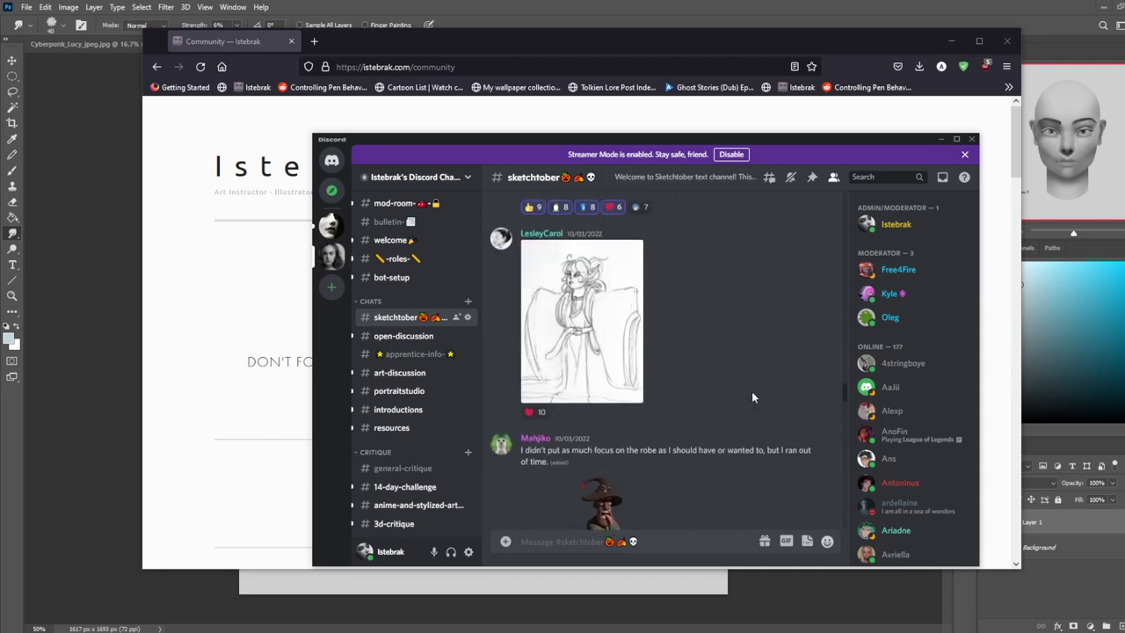
scroll(751, 394, "up", 10)
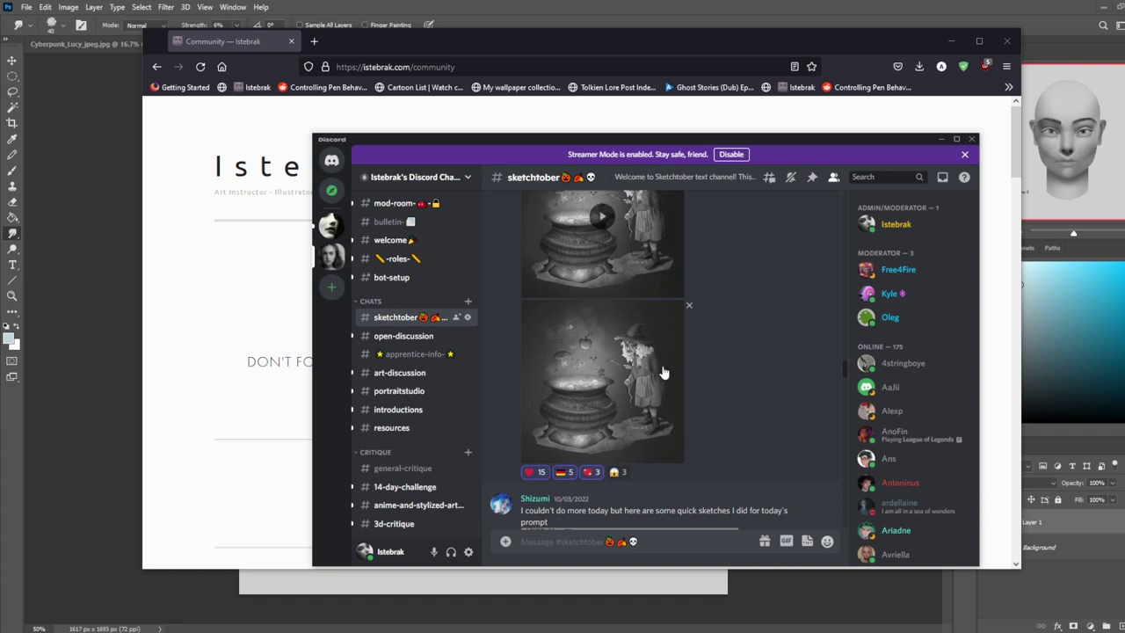
left_click(812, 177)
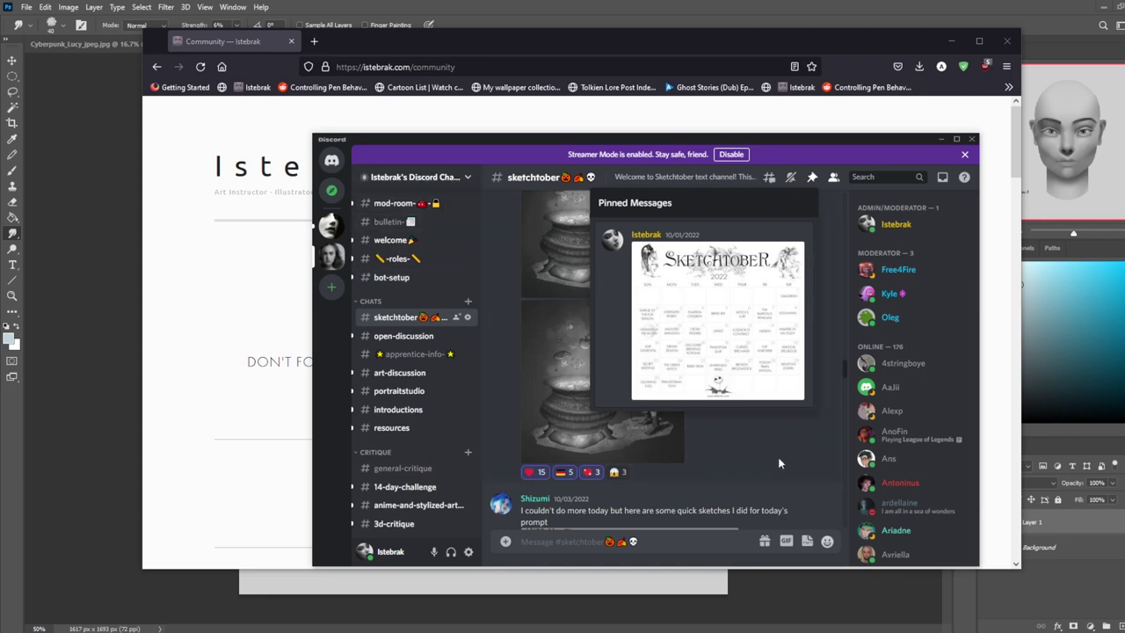
left_click(671, 473)
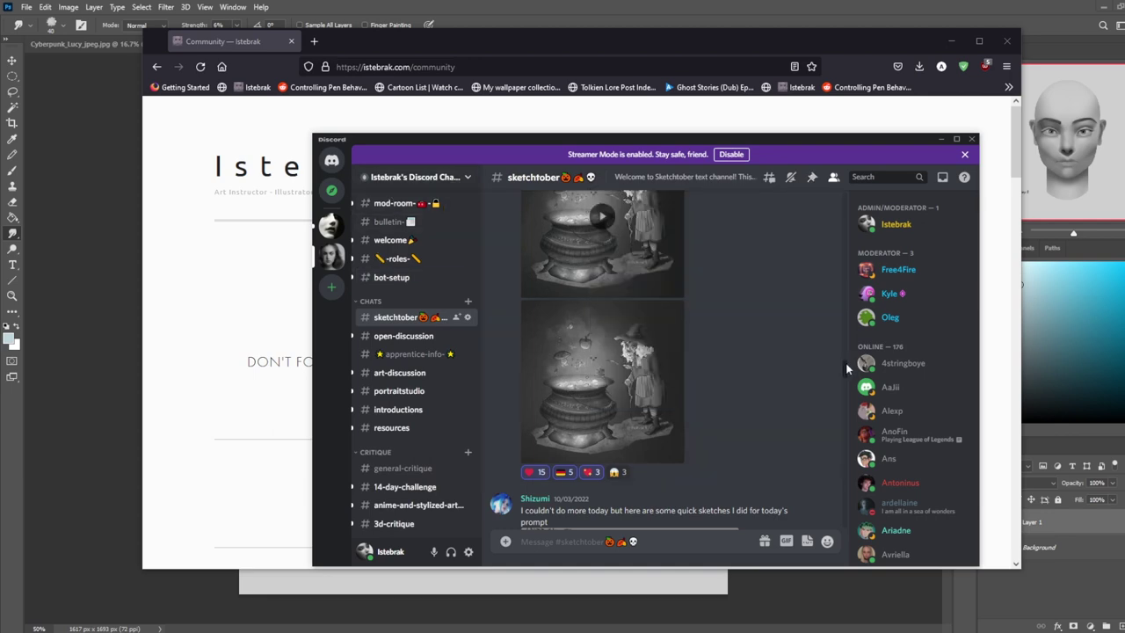
scroll(842, 428, "down", 5)
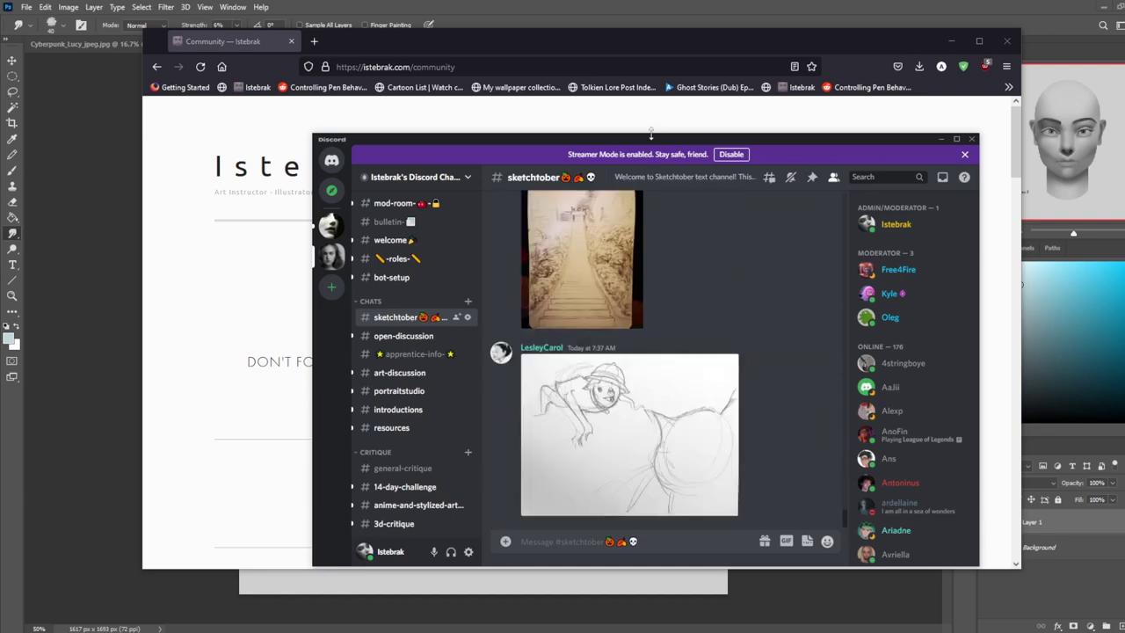
key("alt+Tab")
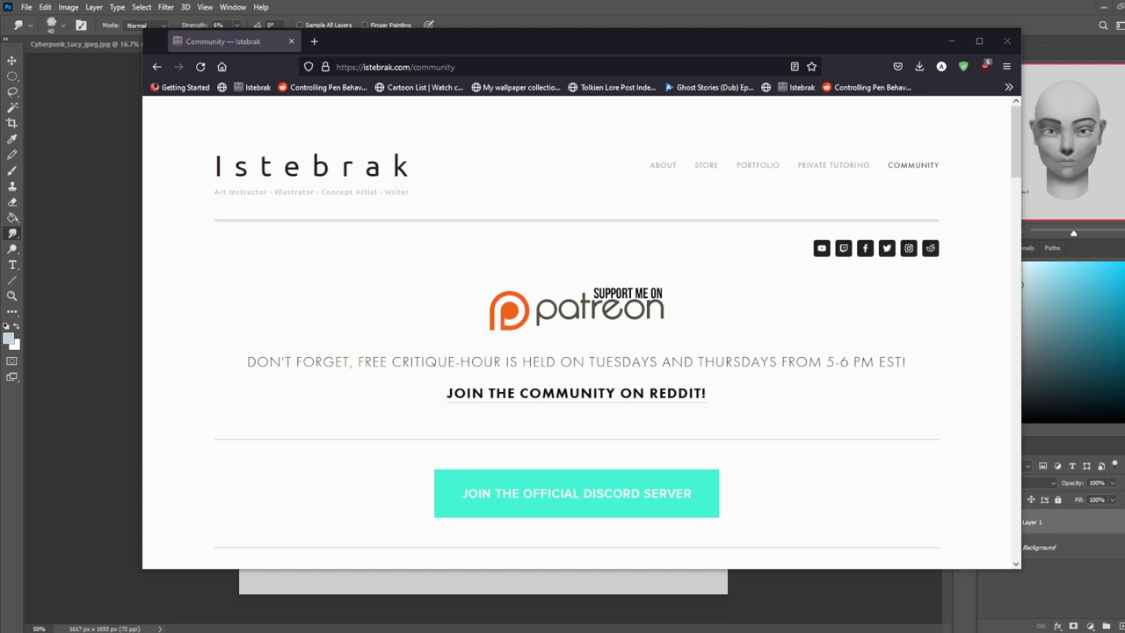
Open the Windows calendar flyout with Win+Alt+D, showing October 2022.
key("super+alt+d")
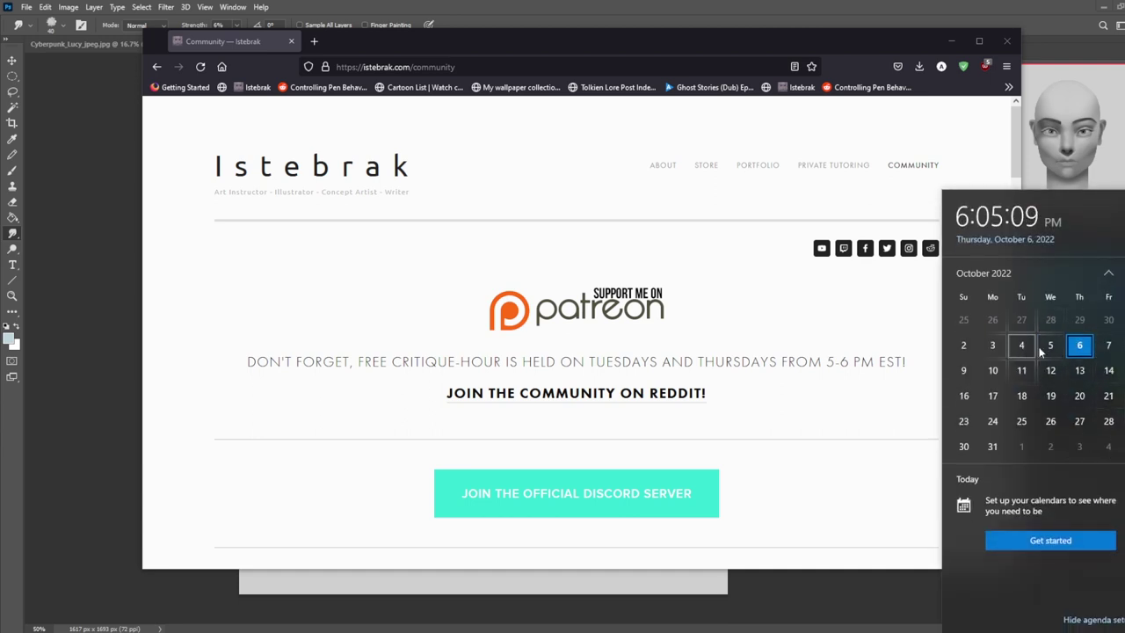